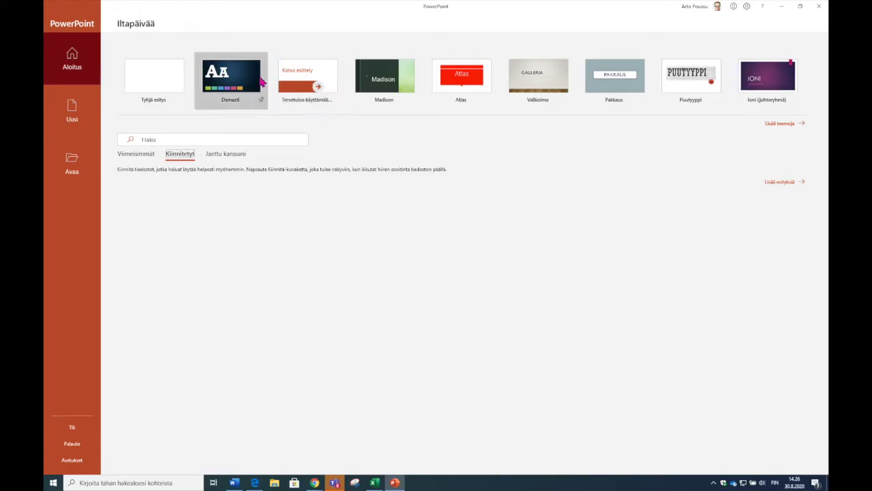
Step: Create a new presentation with the Damasti theme and dismiss the updates notice
click(232, 79)
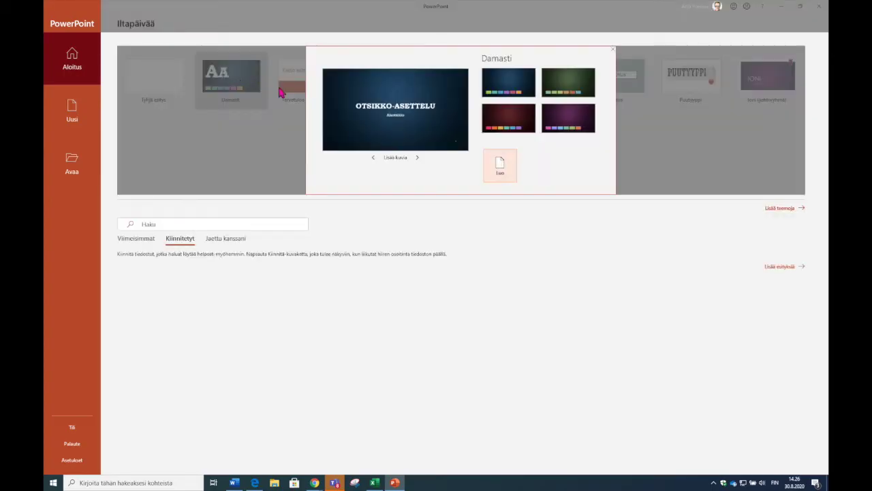
click(502, 165)
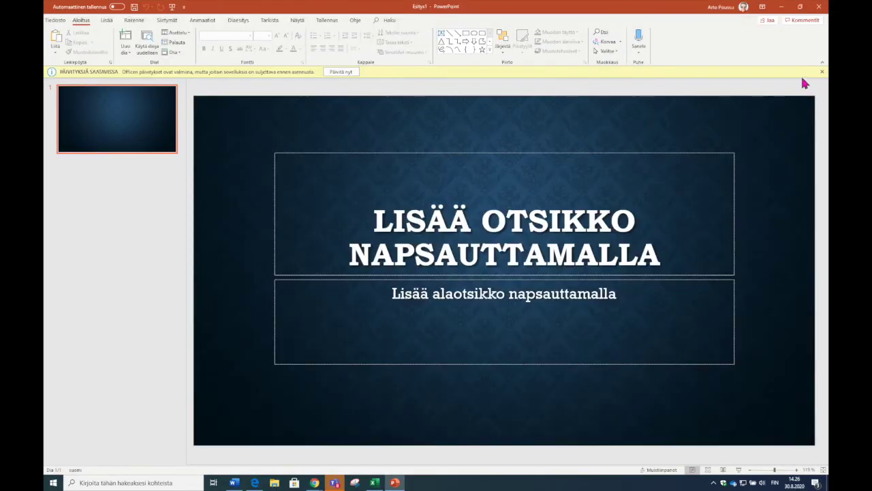
click(822, 72)
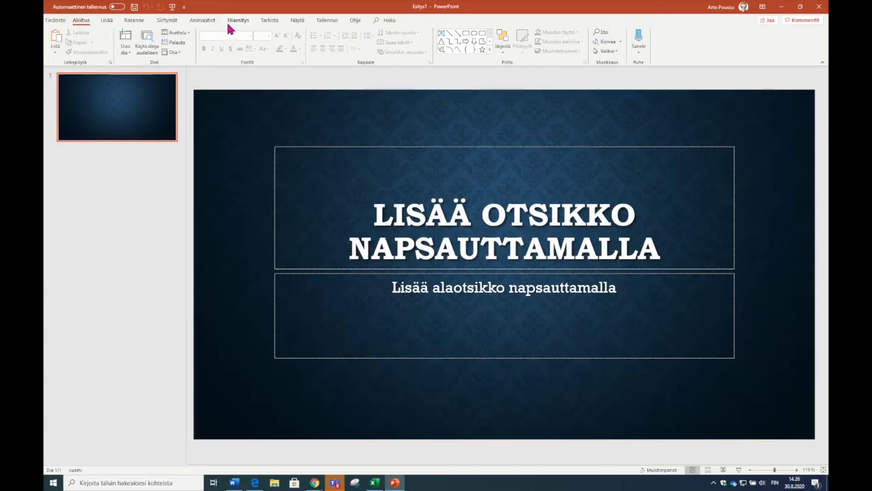
Step: Browse the Lisää, Rakenne, Siirtymät, Animaatiot and Diaesitys tabs, returning to Aloitus
click(106, 20)
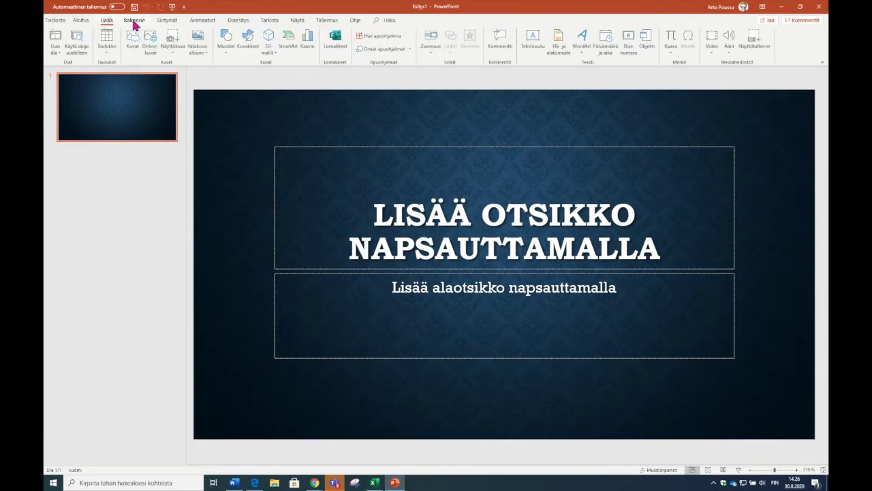
click(134, 22)
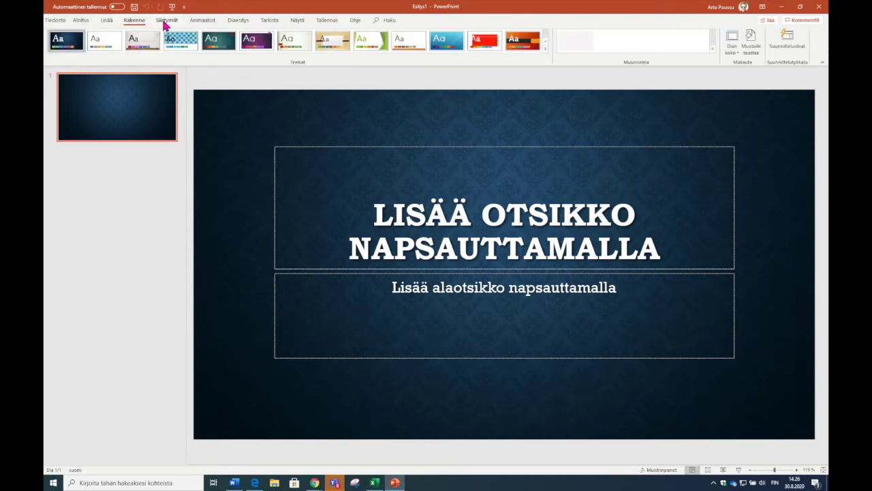
click(165, 23)
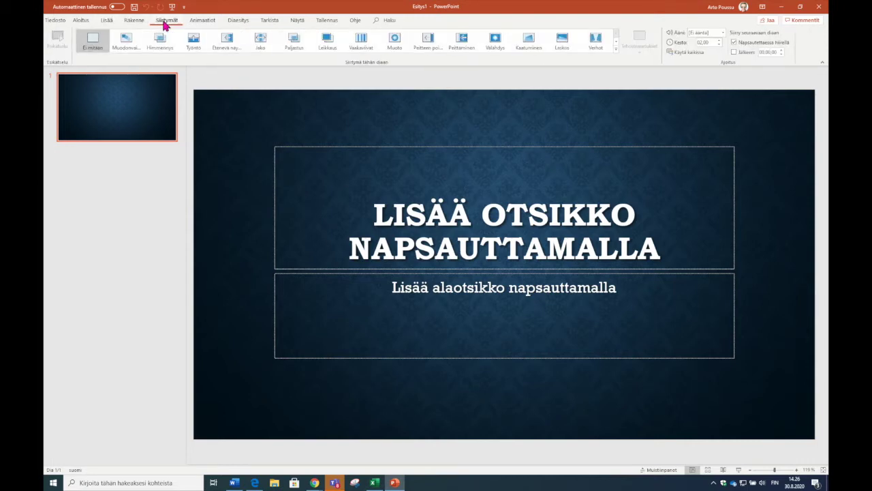
click(199, 23)
click(241, 22)
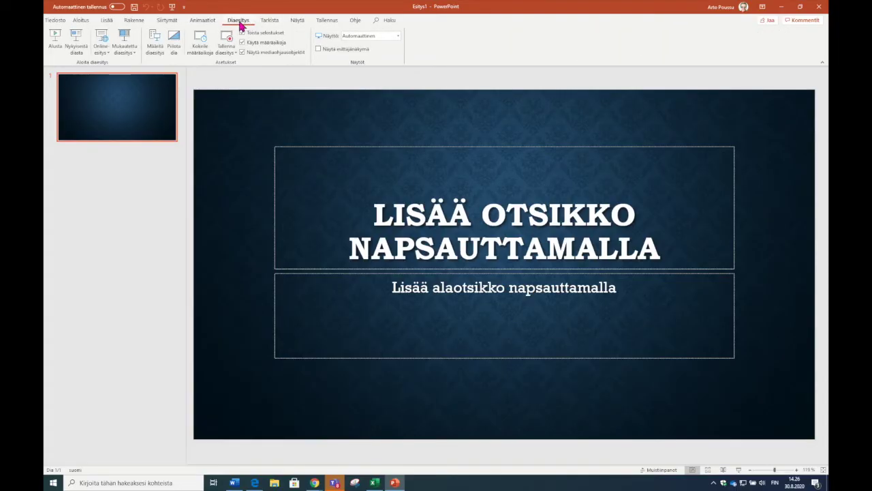
click(80, 22)
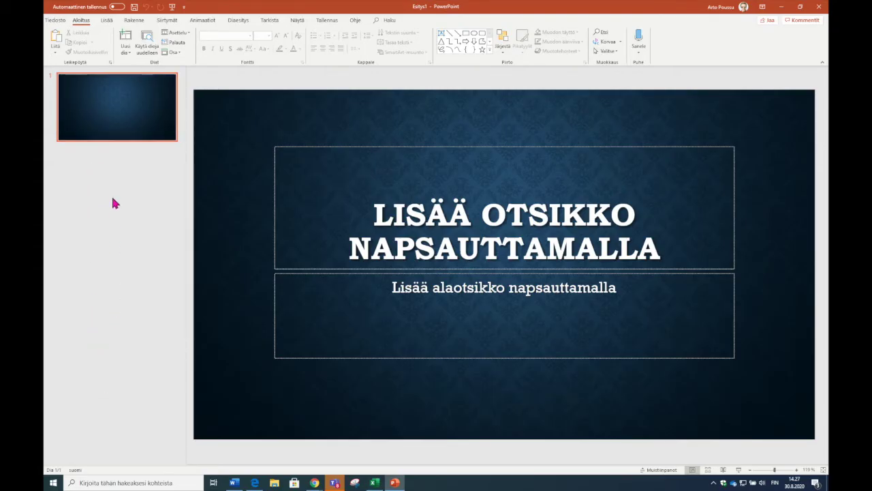
right_click(115, 108)
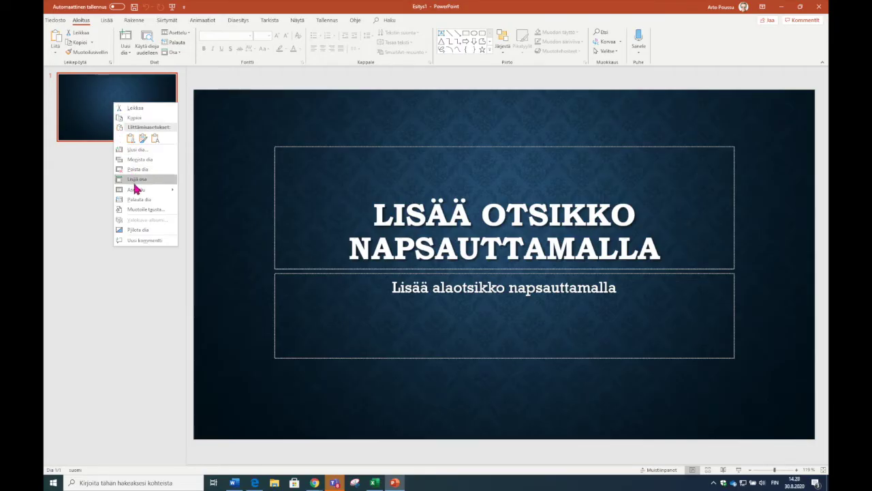
mouse_move(137, 193)
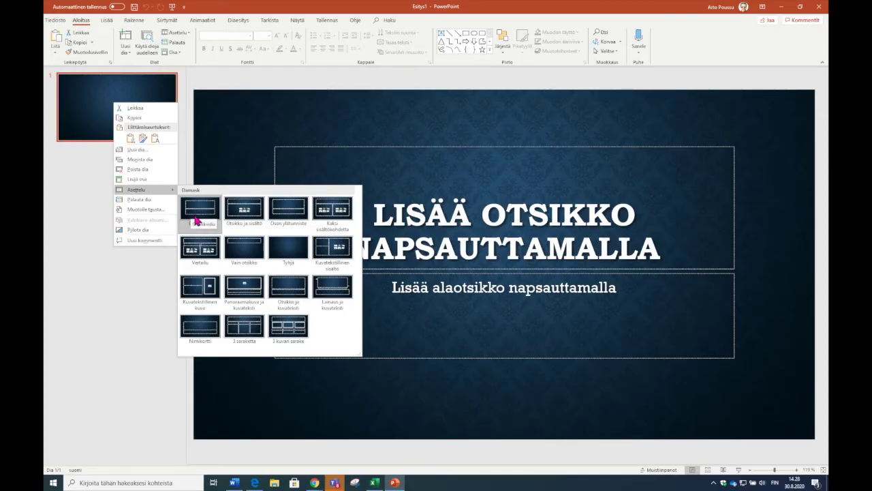
click(154, 273)
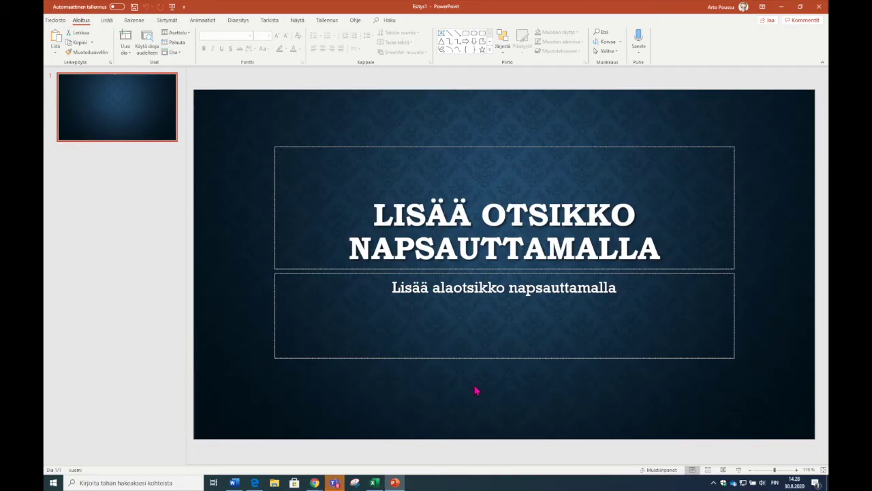
click(484, 242)
Step: Enter 'ILOA HARRASTUKSESTA' as the title slide heading and 'Perhokalastus' as its subtitle
text(ILOA HARRASTUKSESTA)
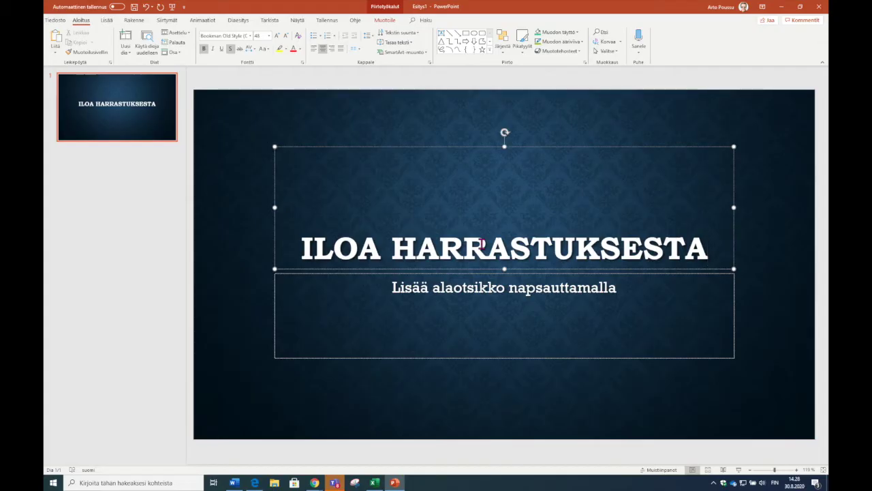
click(487, 291)
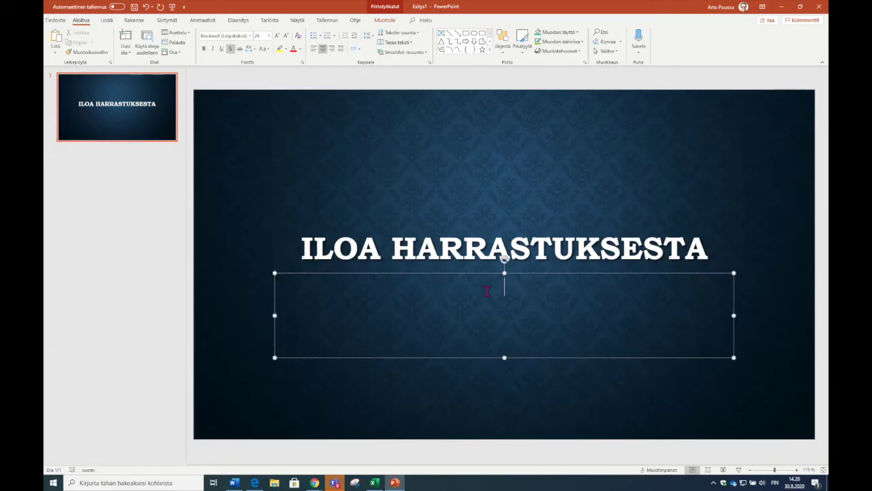
text(Perhokalastus)
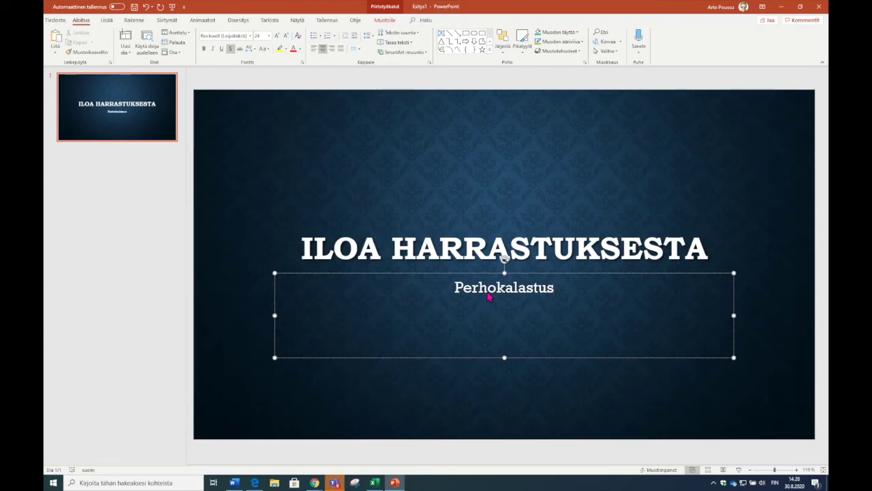
click(511, 397)
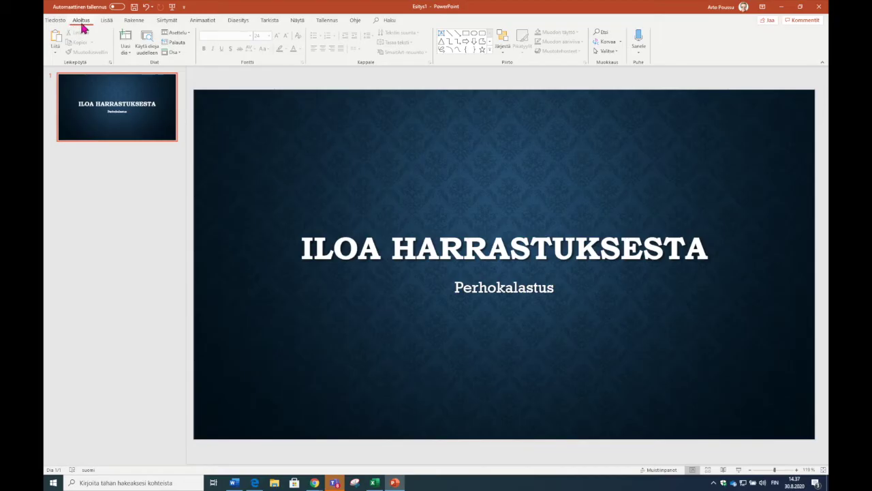
Step: Insert an Otsikko ja sisältö slide and title it 'NÄILLÄ PÄÄSET ALKUUN'
click(129, 54)
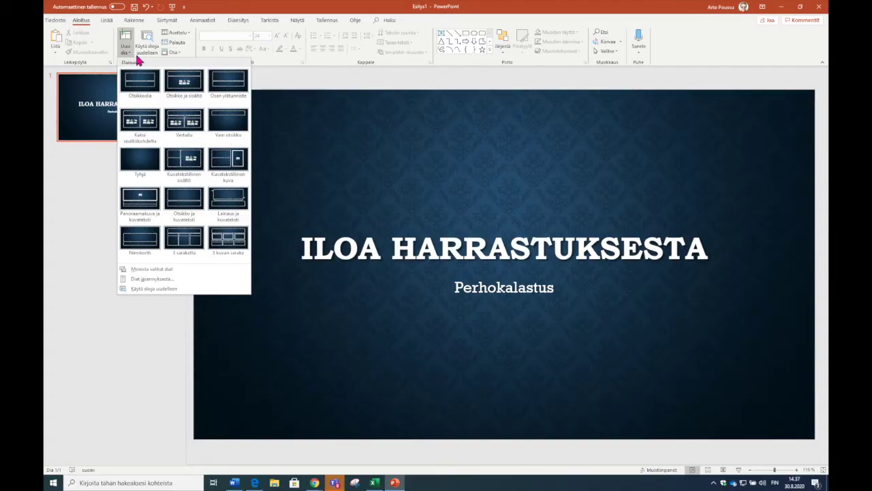
click(173, 81)
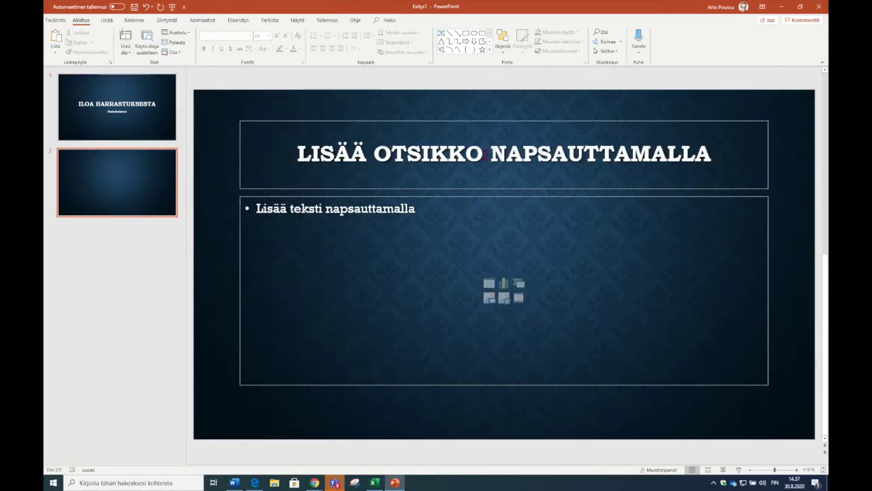
click(485, 156)
text(NÄILLÄ PÄÄSET ALKUUN)
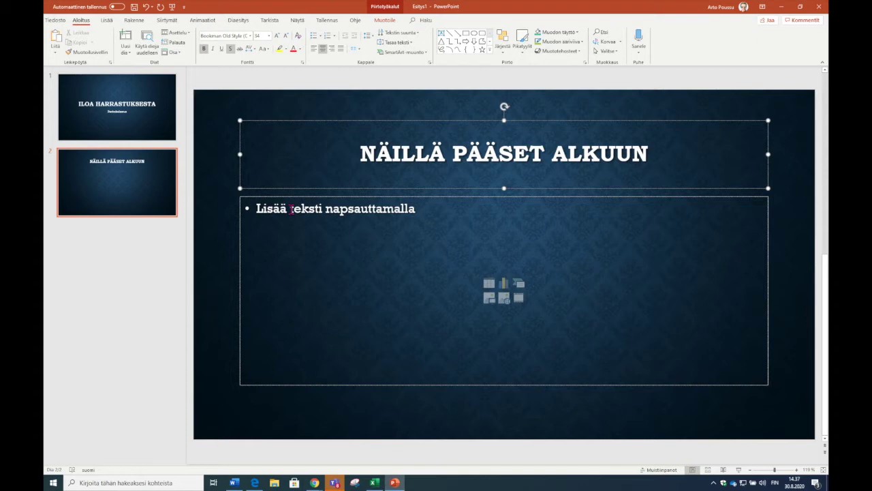
Step: Type the first two bullets on slide 2: 'Kalastusvälineet' and 'Perhovapa'
click(292, 209)
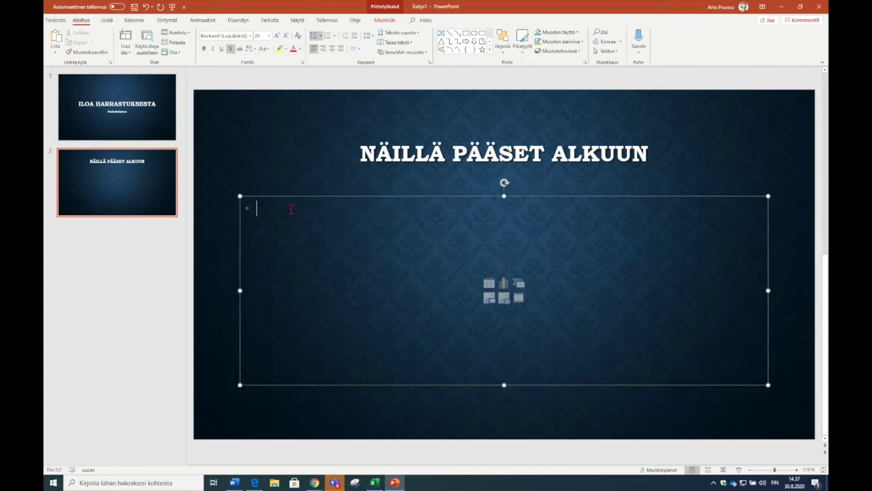
text(kalastusvälineet)
key(Return)
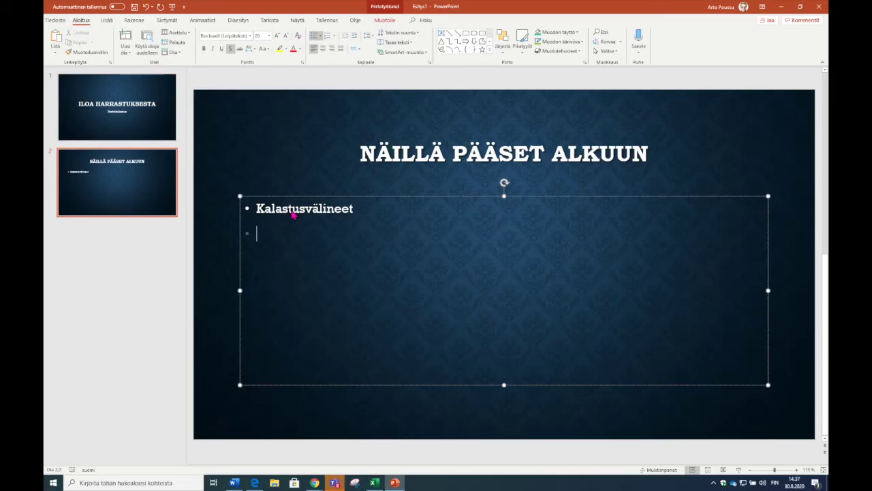
text(perhovapa)
key(Return)
Step: Add bullets 'Perhokela ja siimaa', 'Muutamia perhoja kaupasta', 'Muuta', 'Kalahaavi' and 'puukko'
text(perhokala)
key(BackSpace)
key(BackSpace)
key(BackSpace)
text(ela)
text(ja siimaa)
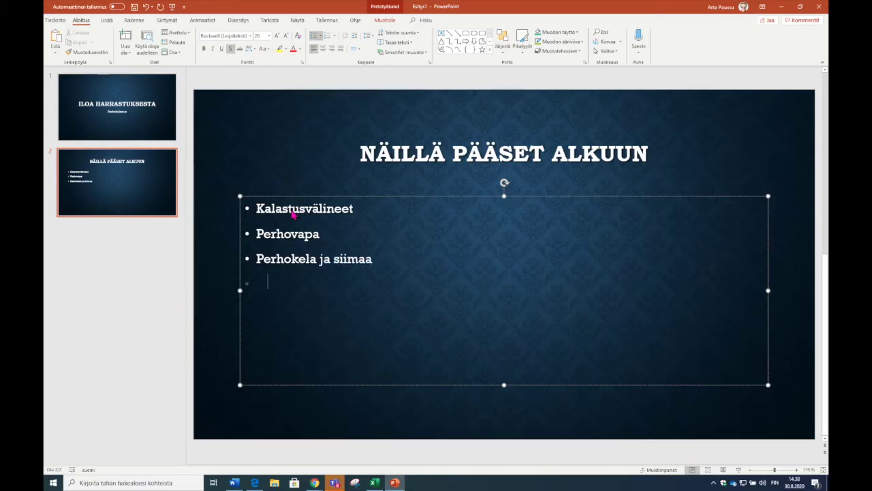
text(muutamia perhoja kaupasta)
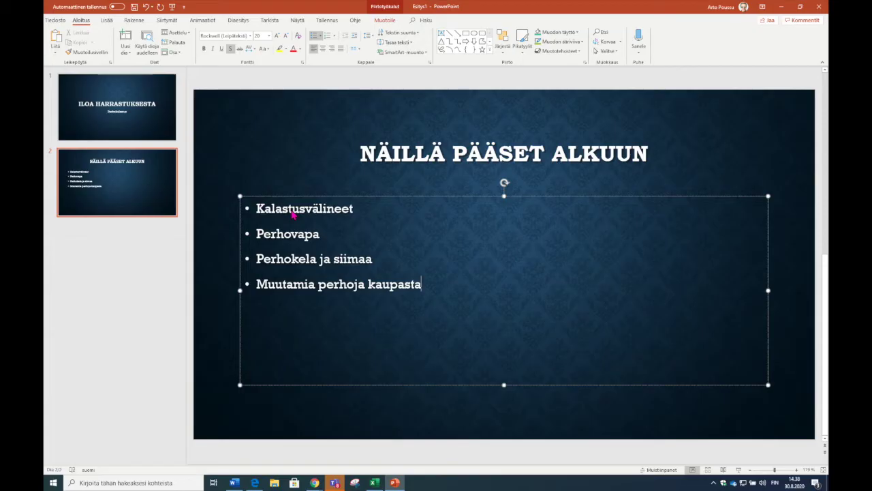
text(muuta)
key(Return)
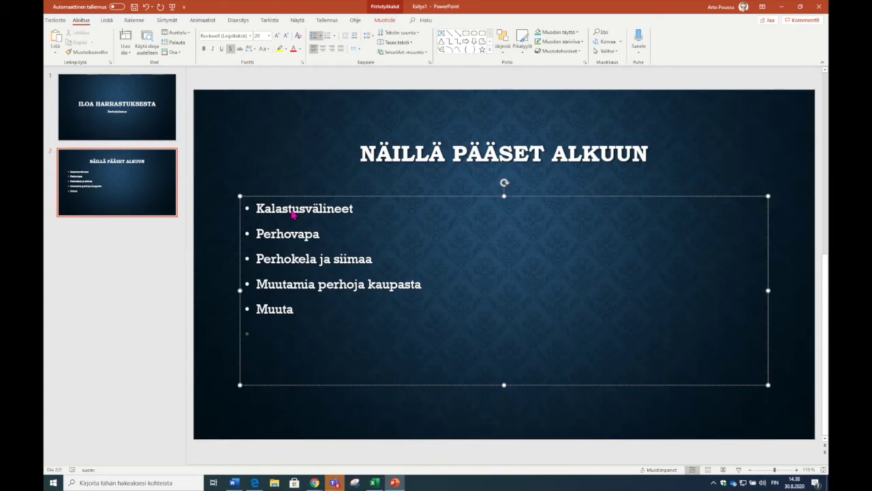
text(kalahaavi)
key(Return)
text(puukko)
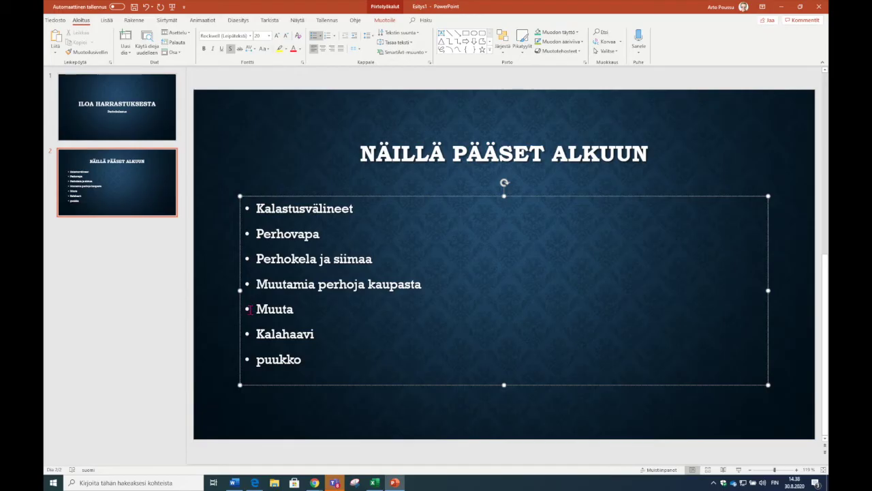
mouse_move(280, 311)
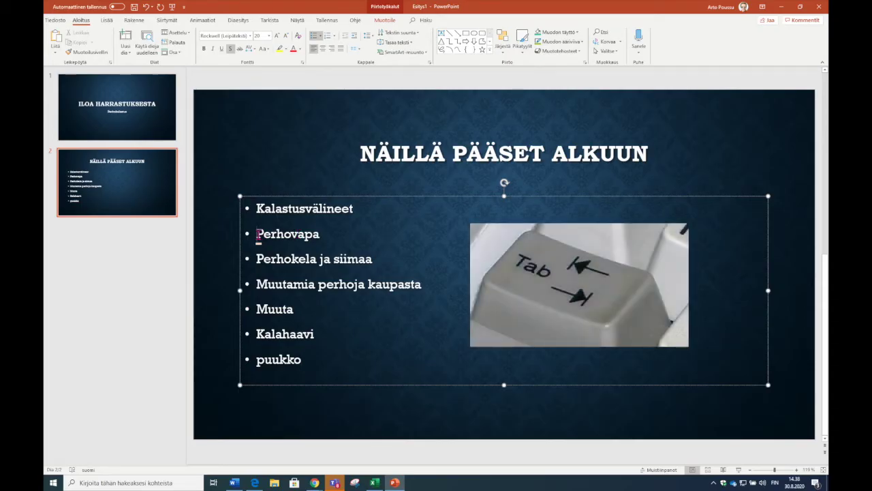
Step: Indent Perhovapa, Perhokela ja siimaa and Muutamia perhoja kaupasta under Kalastusvälineet
click(258, 234)
key(Tab)
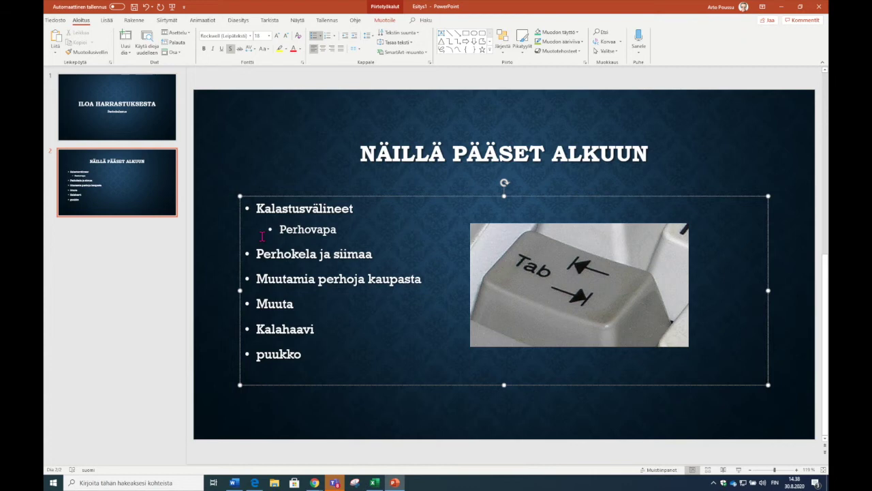
click(259, 250)
key(Tab)
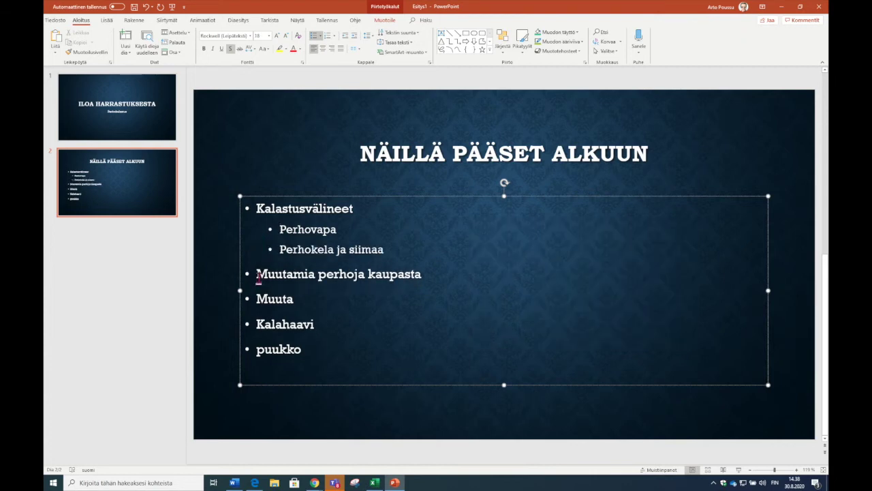
key(Tab)
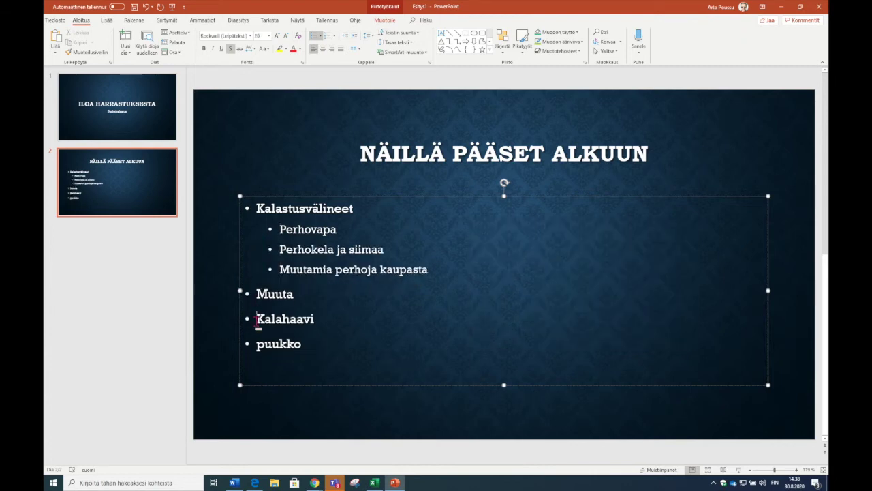
Step: Indent Kalahaavi and puukko as sub-bullets of Muuta, at the same level
click(259, 324)
key(Tab)
click(259, 339)
key(Tab)
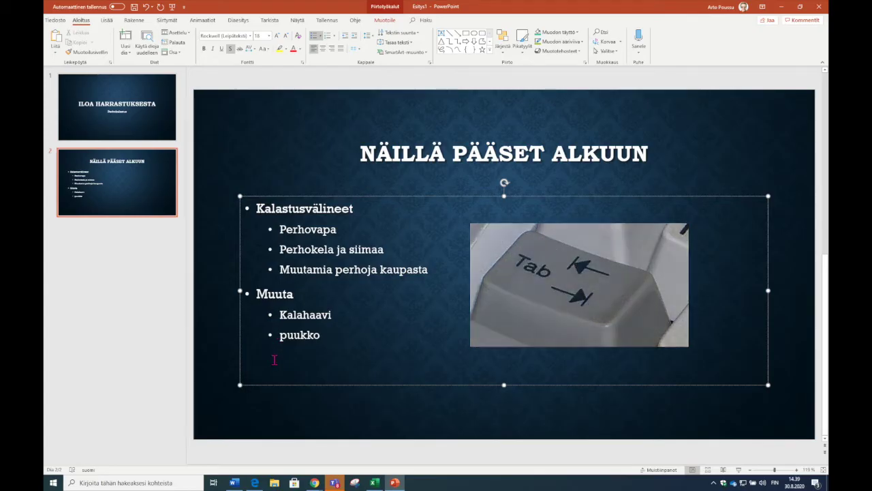
key(Tab)
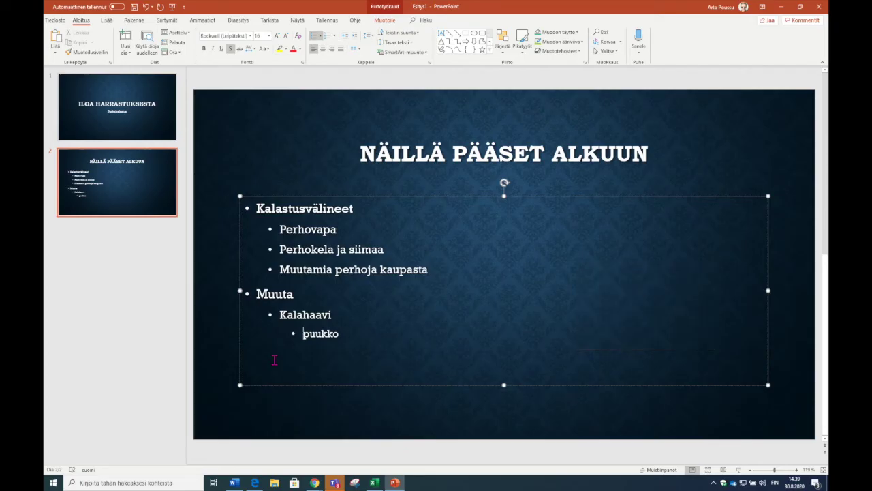
key(shift+Tab)
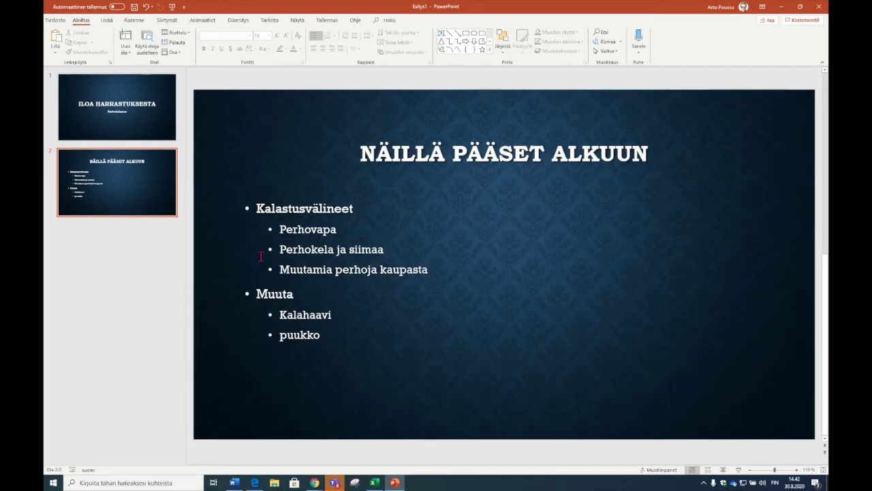
Step: Open the Uusi dia layout gallery on the Aloitus tab
click(129, 50)
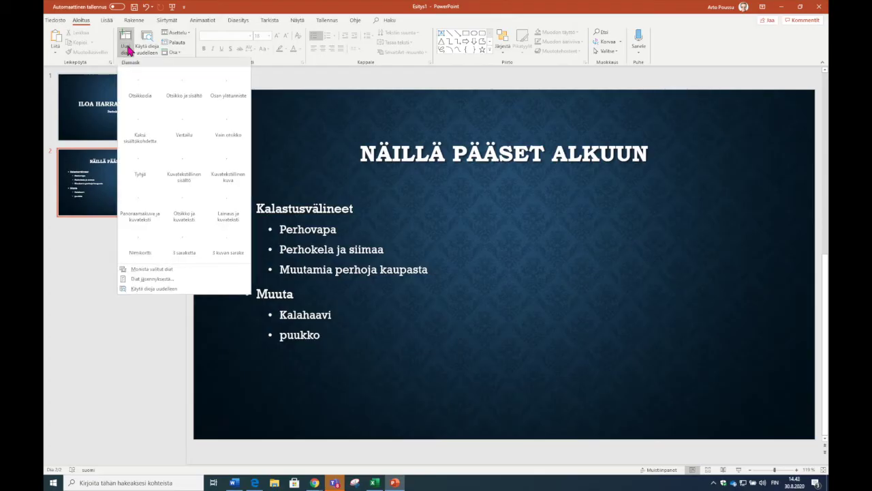
Step: Add an Otsikko ja sisältö slide titled 'MIKSI PERHOKALASTUS?'
click(196, 91)
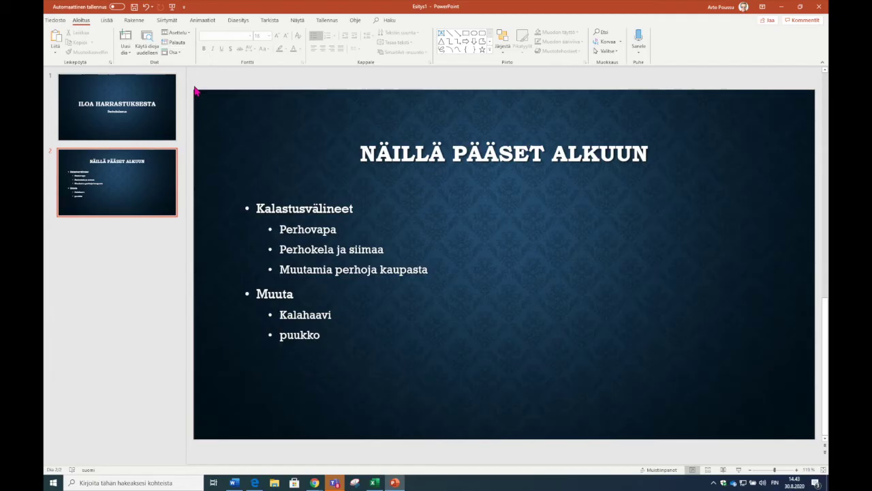
click(493, 161)
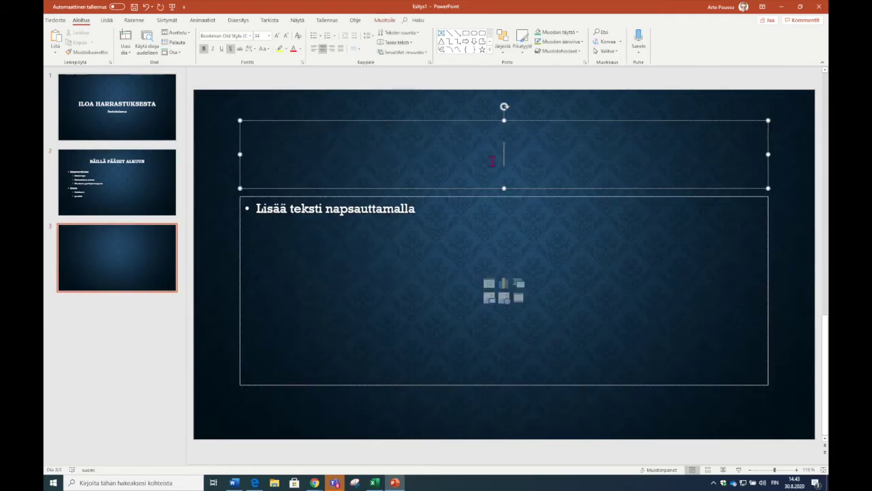
text(MIKI)
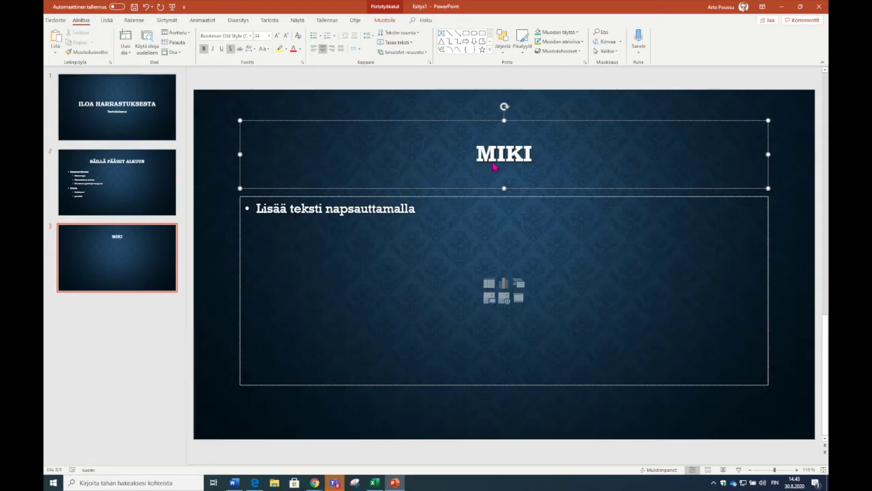
key(BackSpace)
key(BackSpace)
text(KSI PERHOKALASTUS)
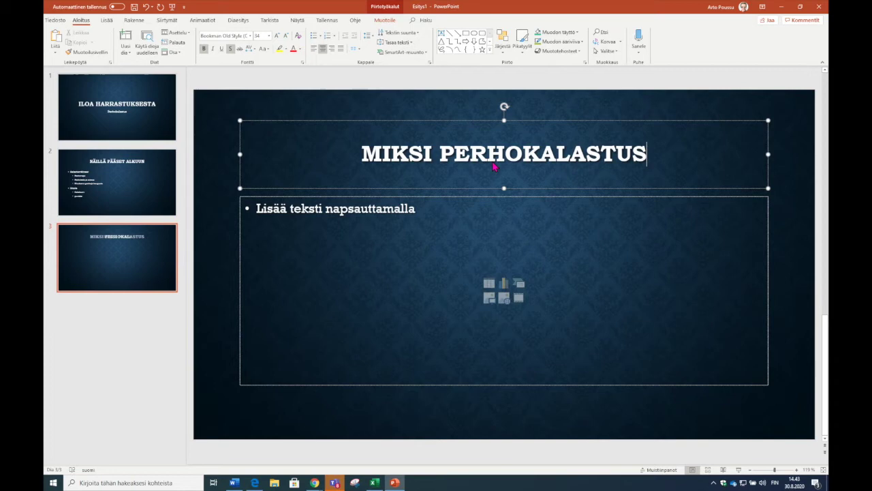
text(?)
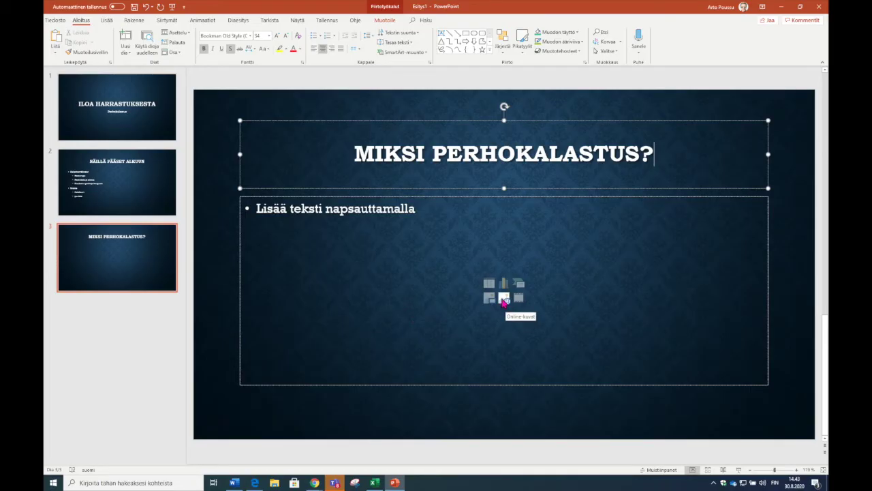
Step: Search online pictures for 'perhokalastus' and insert the fly rod and reel photo
click(504, 301)
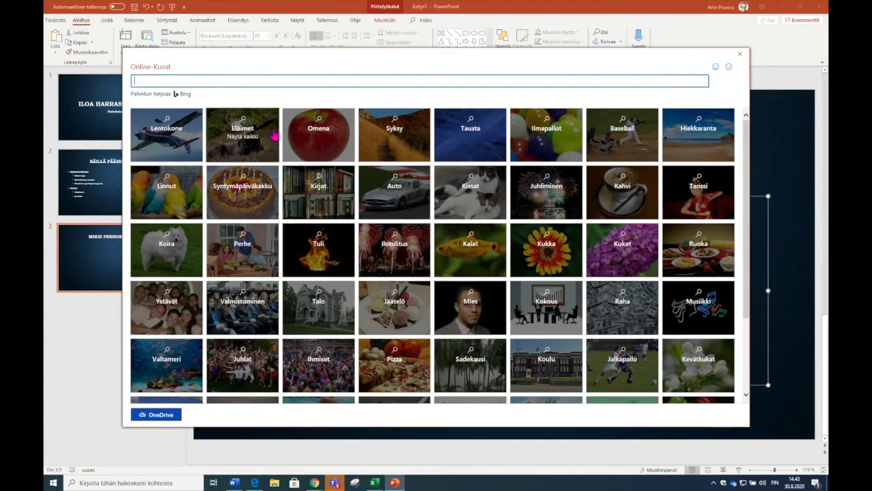
text(perhokalastus)
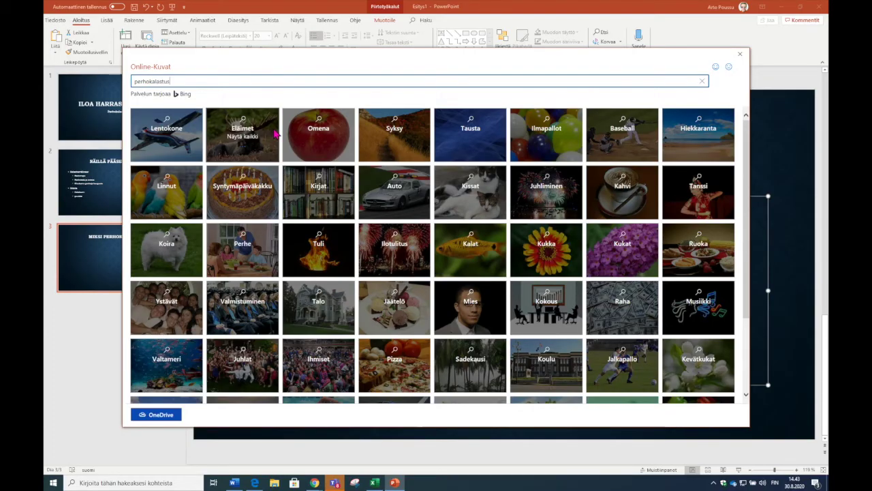
key(Return)
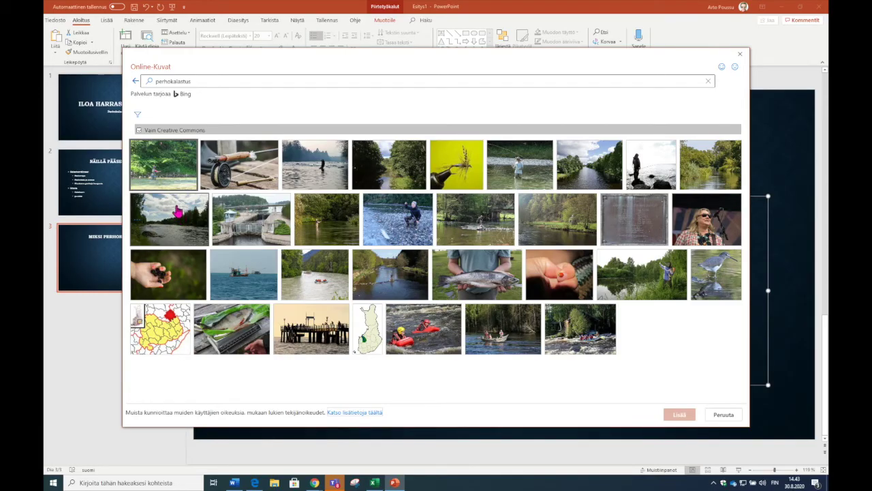
click(247, 167)
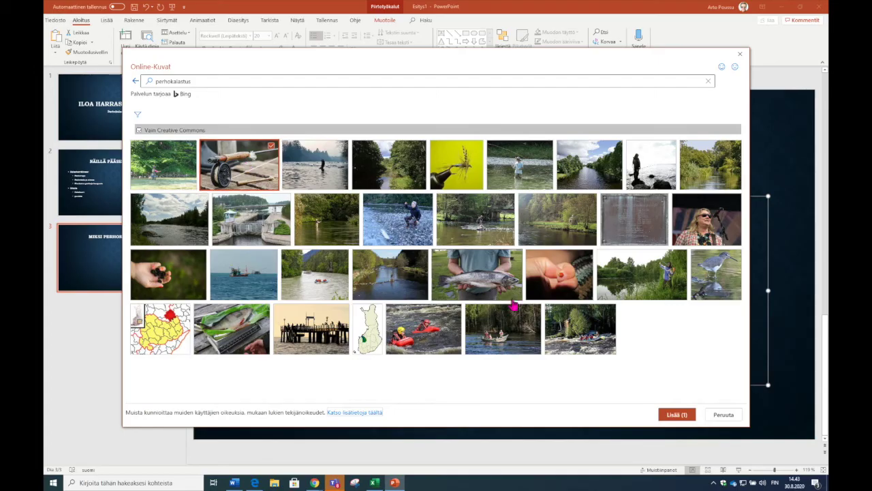
click(676, 414)
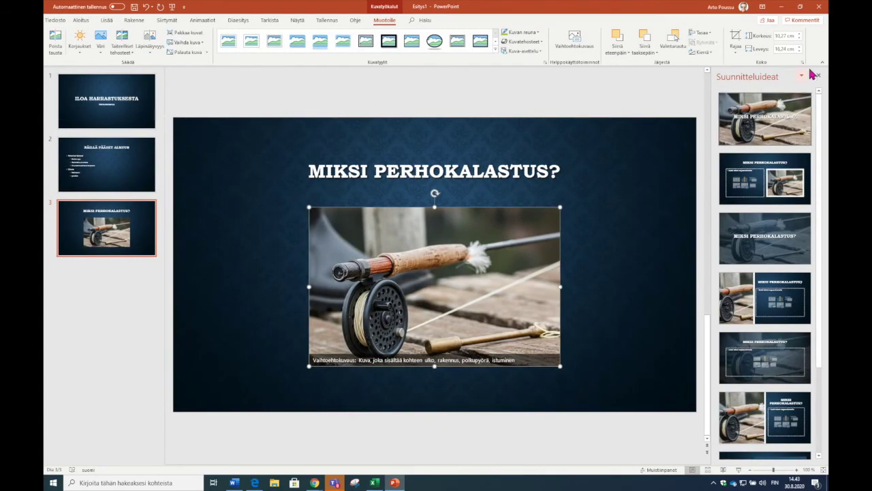
Step: Close the design ideas pane, shrink the fly-reel photo and move it below the title
click(818, 77)
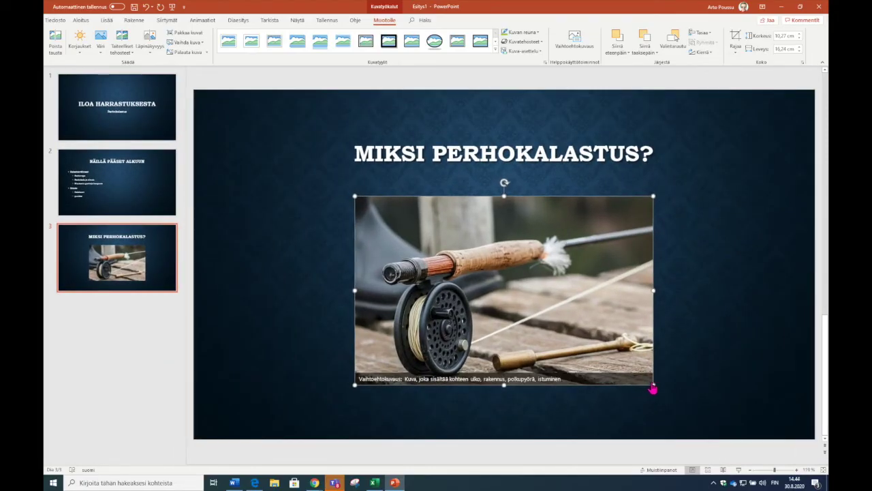
drag(652, 385, 536, 312)
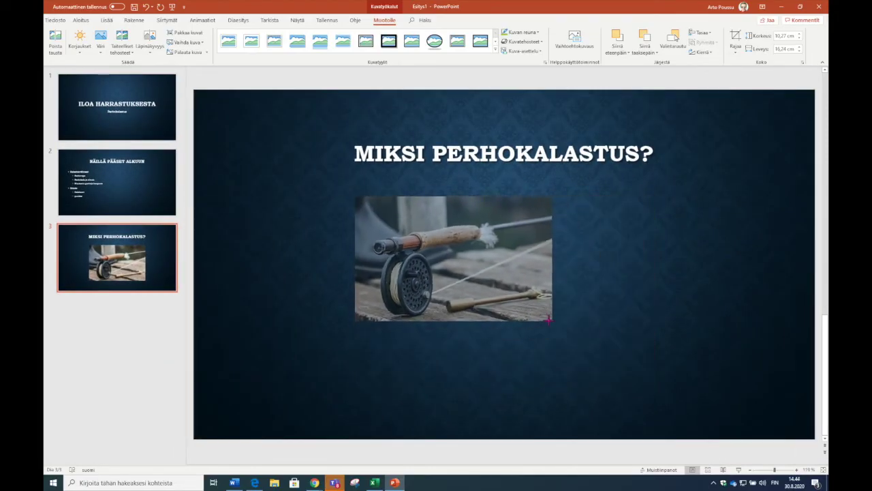
drag(536, 312, 526, 306)
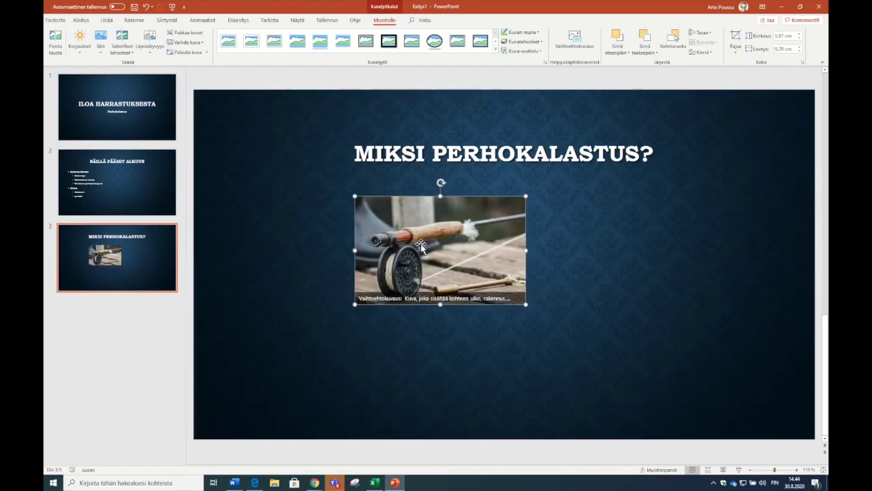
mouse_move(422, 244)
mouse_down()
mouse_move(460, 275)
mouse_move(493, 274)
mouse_move(478, 279)
mouse_up()
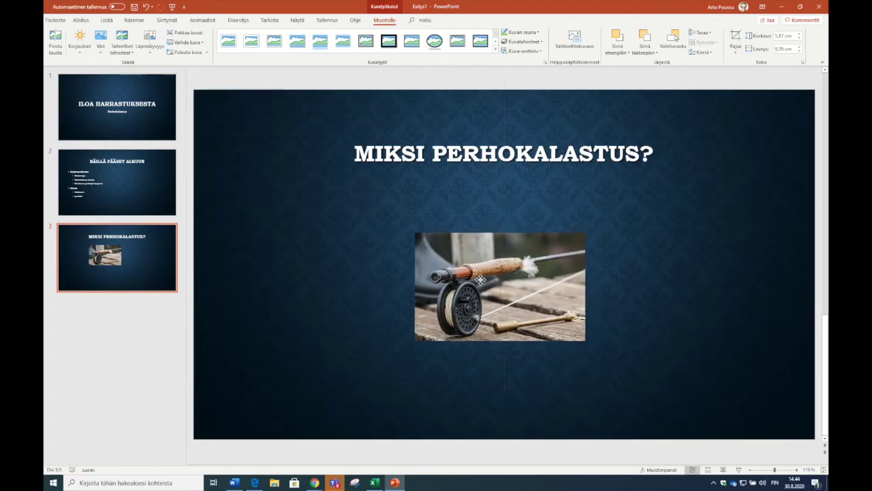
click(339, 316)
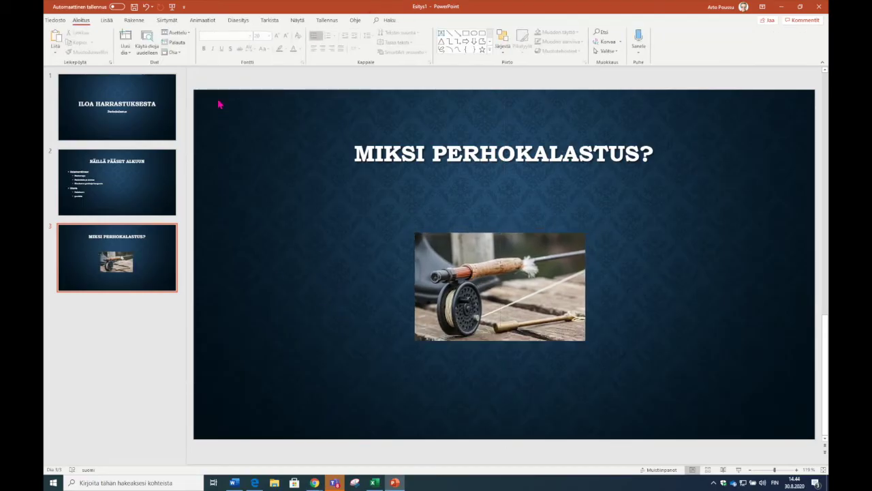
click(107, 21)
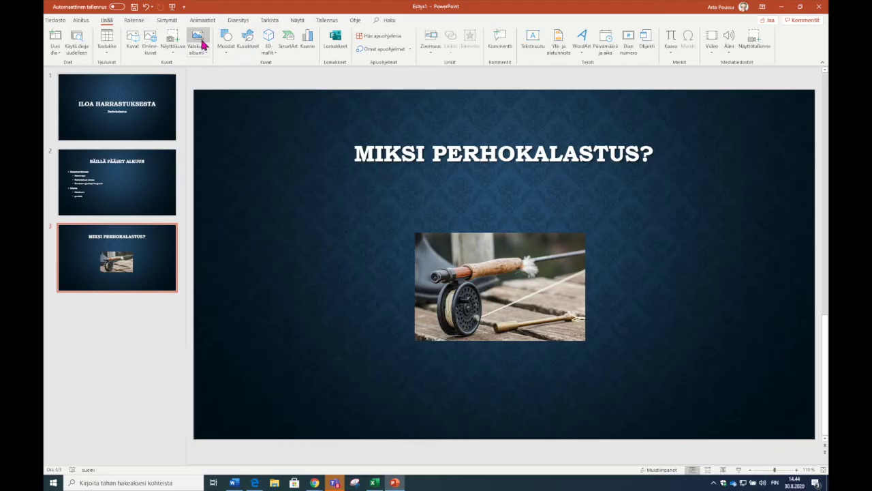
Step: Draw a rounded rectangle from Muodot at the slide's upper left, left of the photo
click(227, 52)
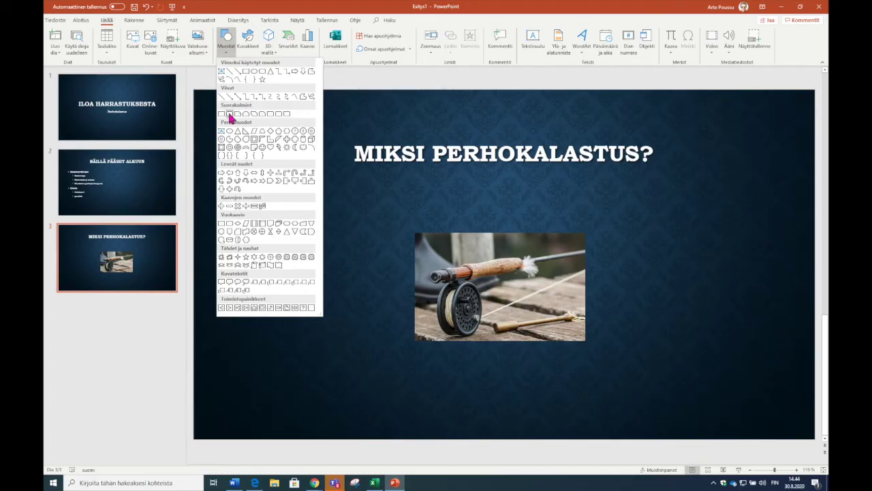
click(230, 114)
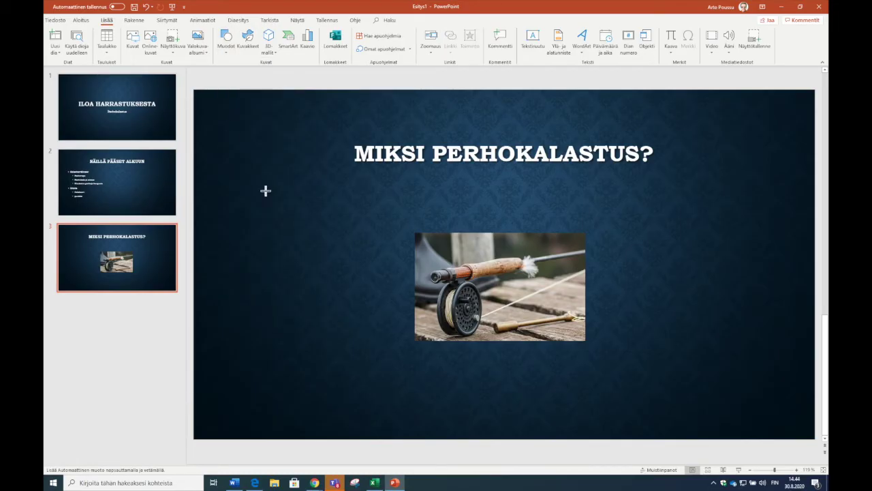
drag(259, 188, 352, 238)
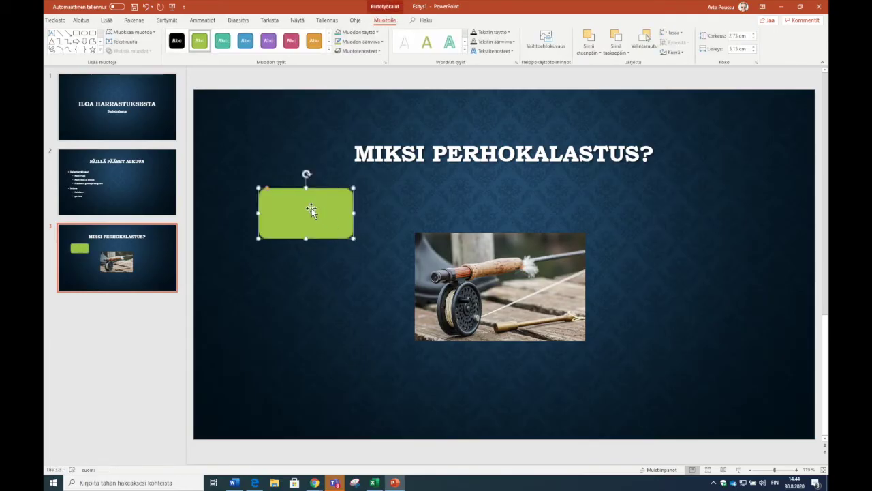
mouse_move(307, 204)
mouse_down()
mouse_move(299, 216)
mouse_move(311, 206)
mouse_up()
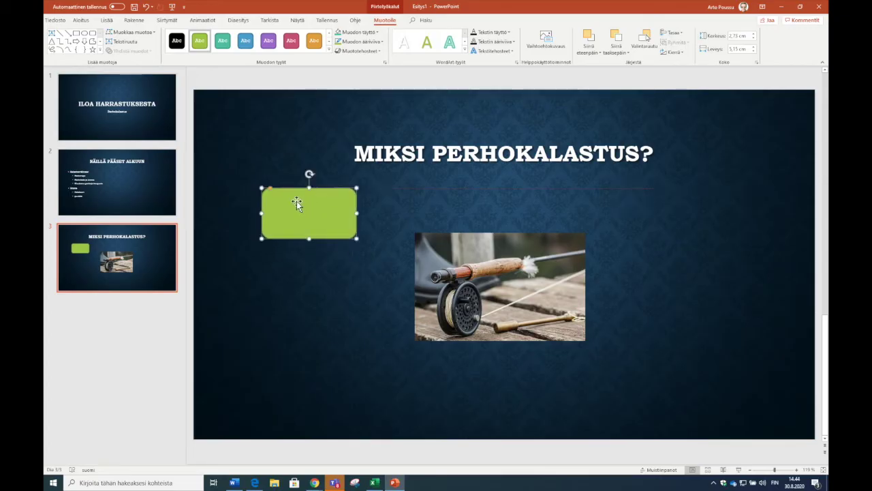
right_click(295, 203)
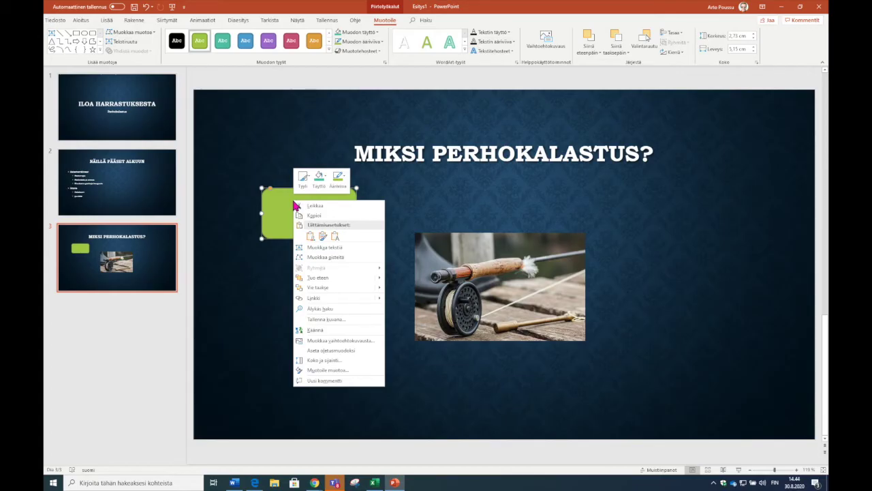
Step: Type 'Saa nauttia luonnosta' into the green rounded box on slide 3, then reselect it
click(322, 250)
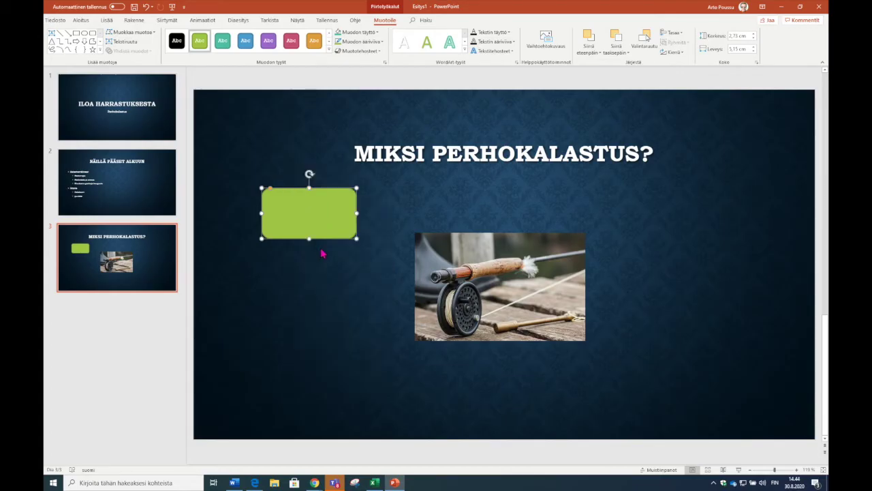
text(Saa nauttia luon)
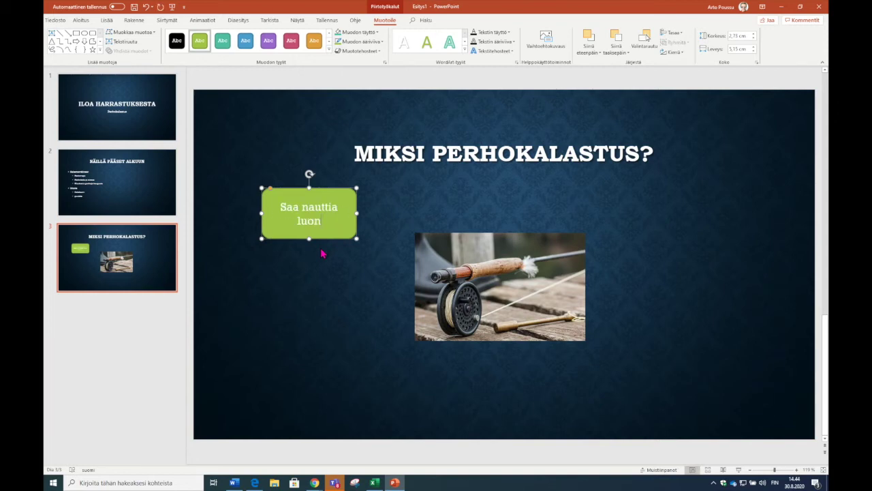
text(nosta)
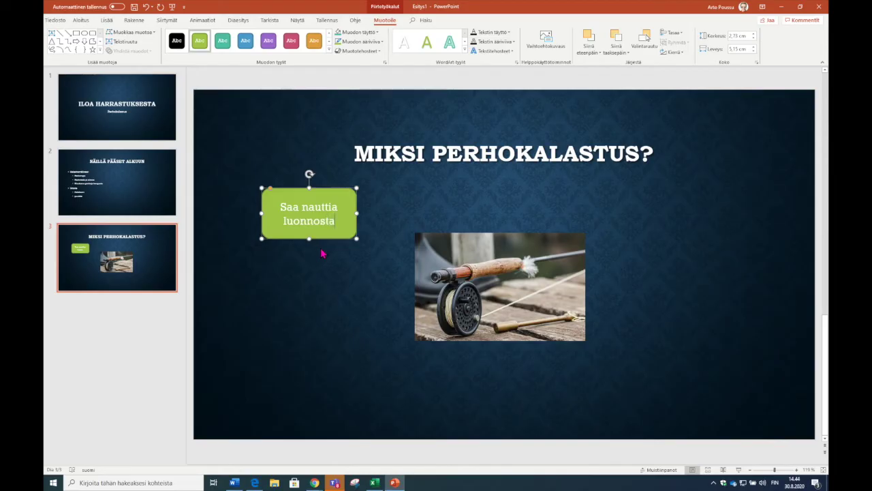
click(300, 275)
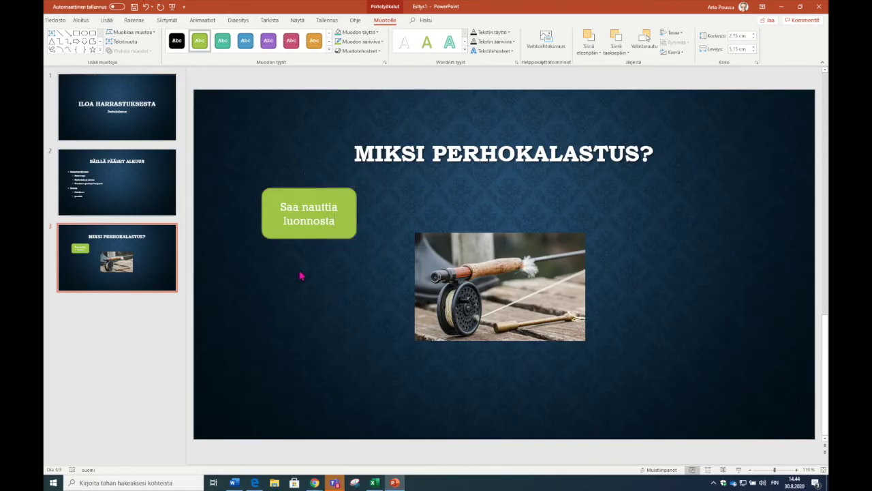
click(301, 220)
right_click(287, 199)
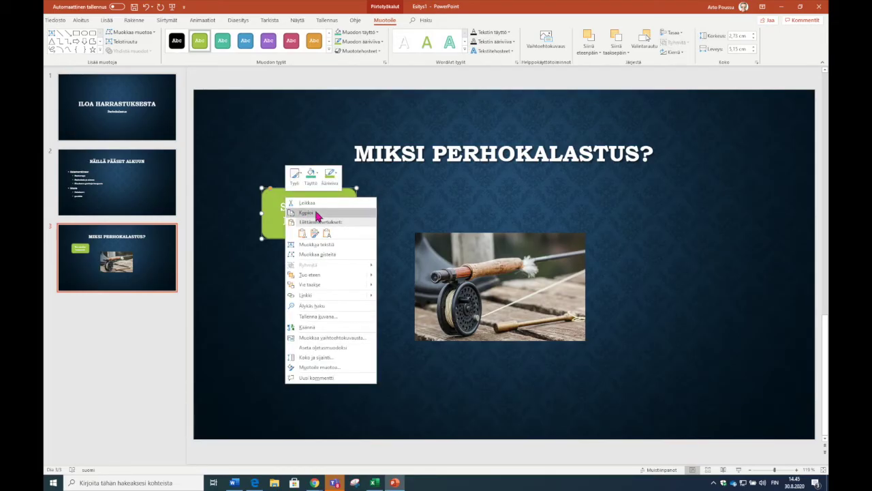
Step: Copy the green box and paste three duplicates onto slide 3
click(309, 213)
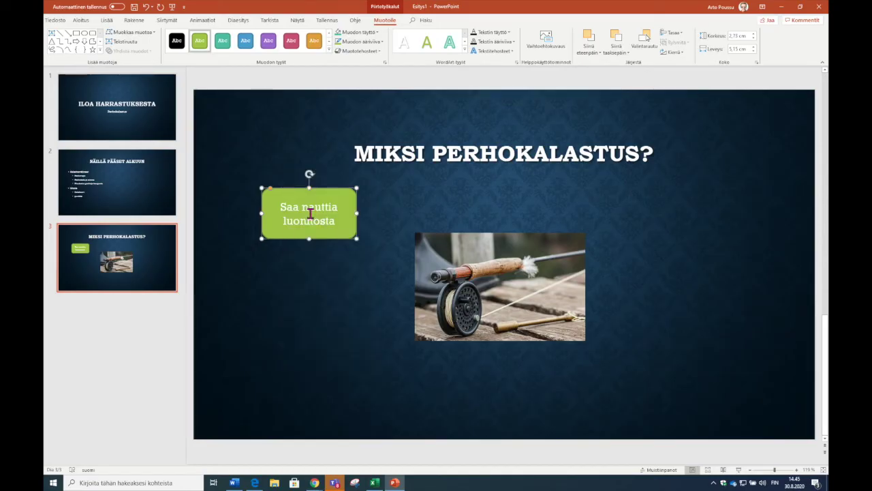
right_click(312, 283)
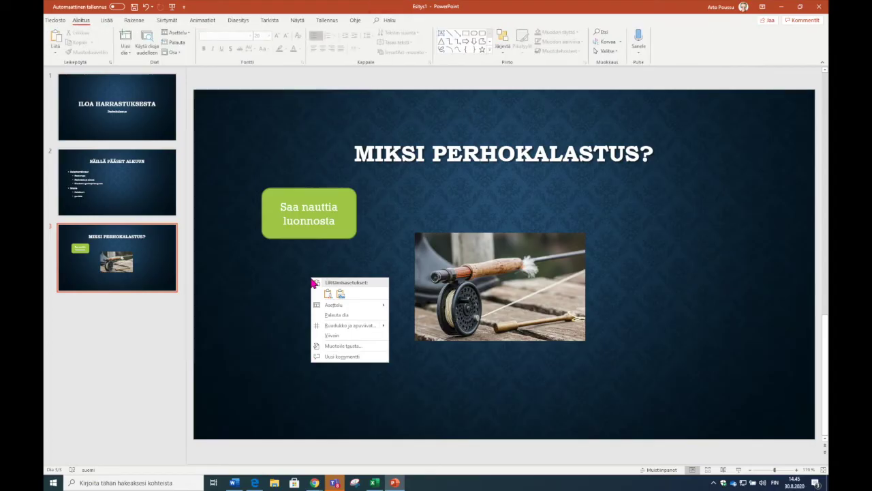
click(328, 294)
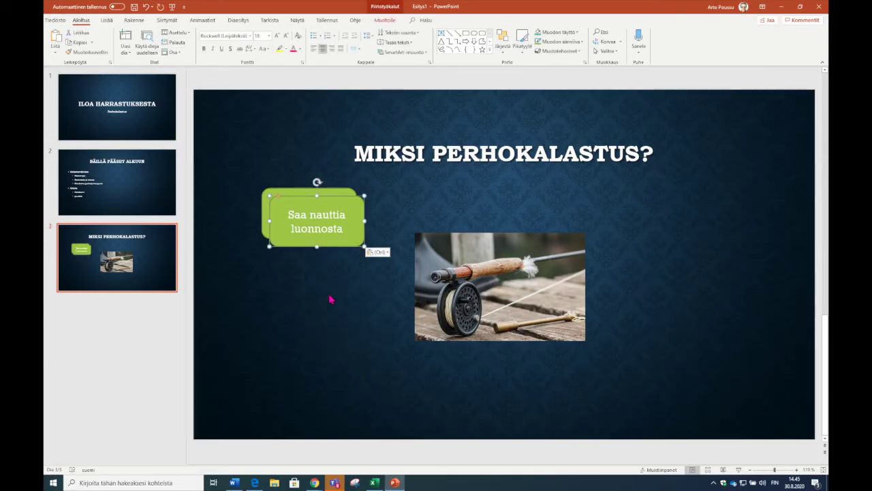
right_click(330, 299)
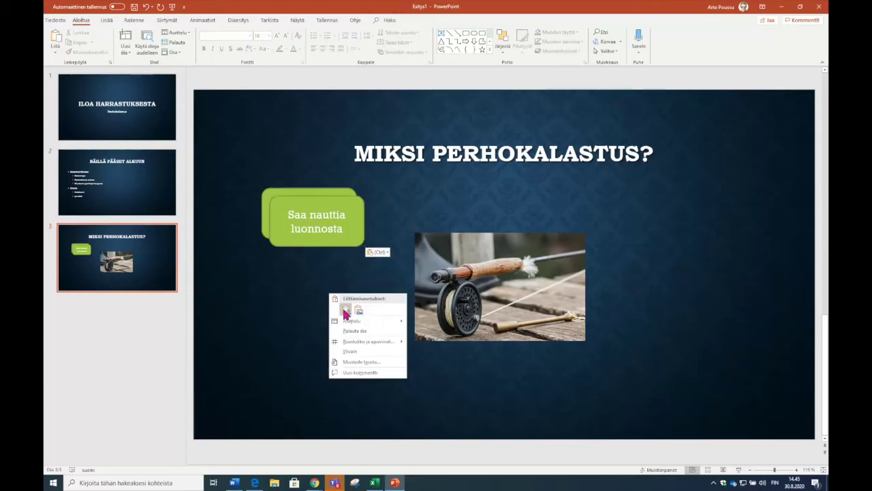
click(343, 309)
right_click(345, 314)
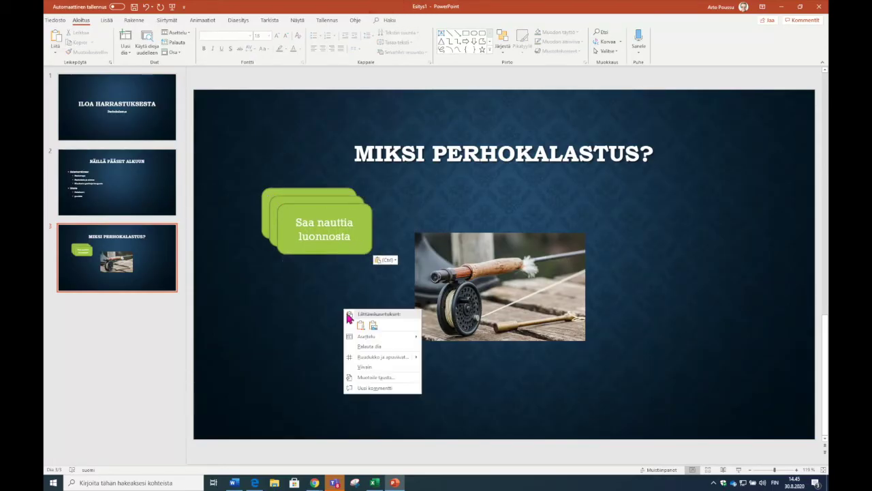
click(360, 325)
click(306, 324)
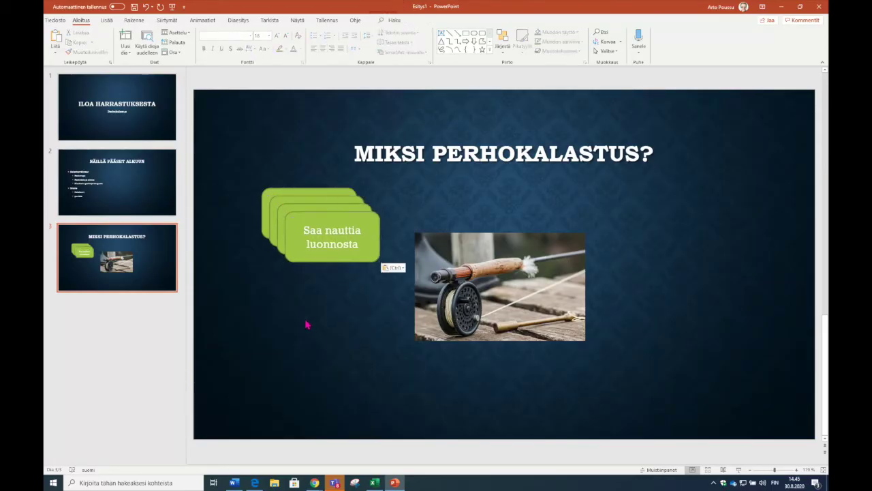
Step: Move the copies to the upper-right, lower-left and lower-right corners around the reel photo
drag(308, 219, 683, 196)
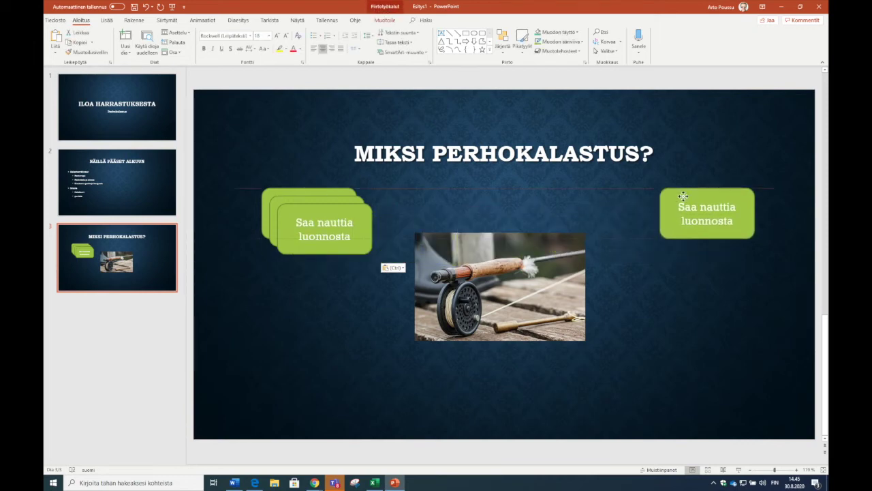
drag(683, 196, 676, 196)
click(311, 219)
drag(302, 214, 295, 361)
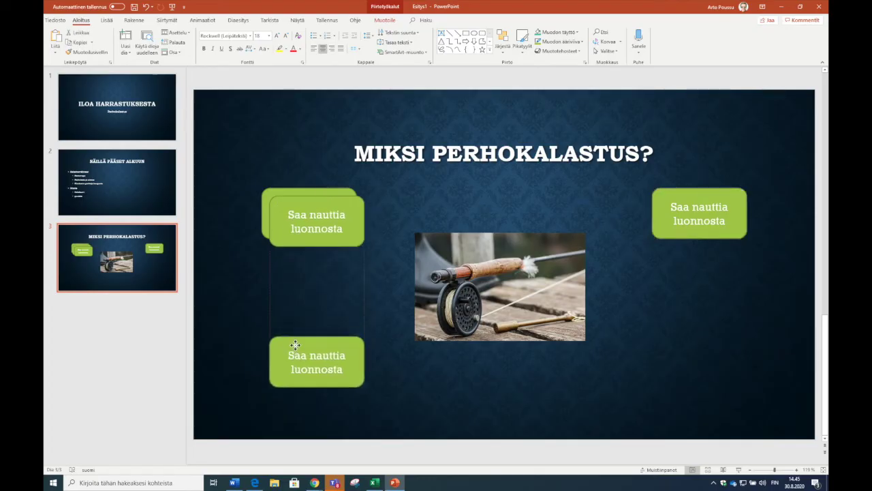
click(300, 225)
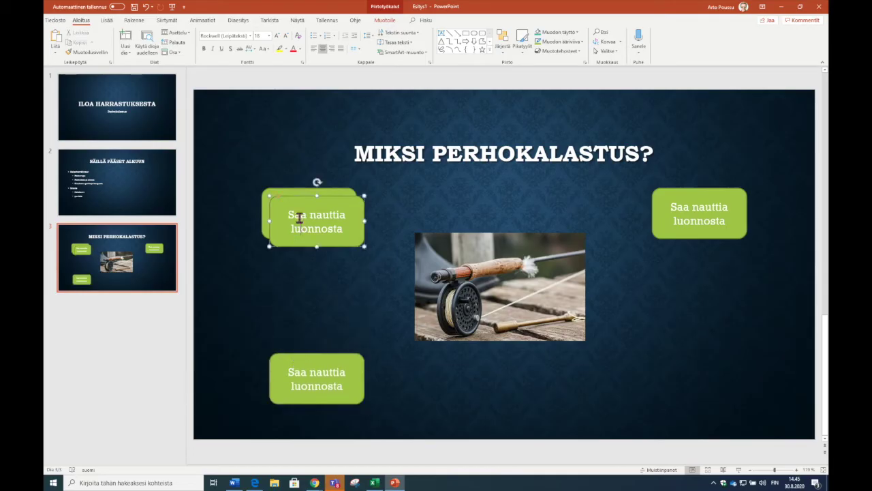
mouse_move(292, 202)
mouse_down()
mouse_move(377, 227)
mouse_move(672, 359)
mouse_up()
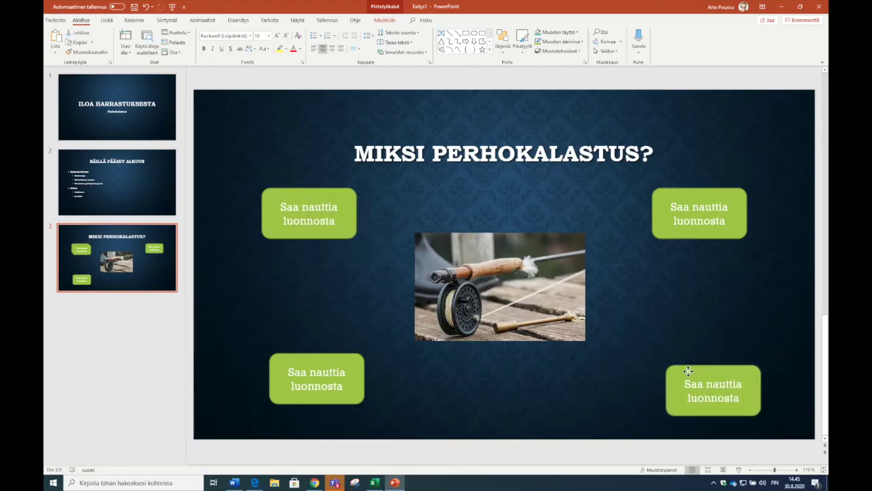
click(697, 208)
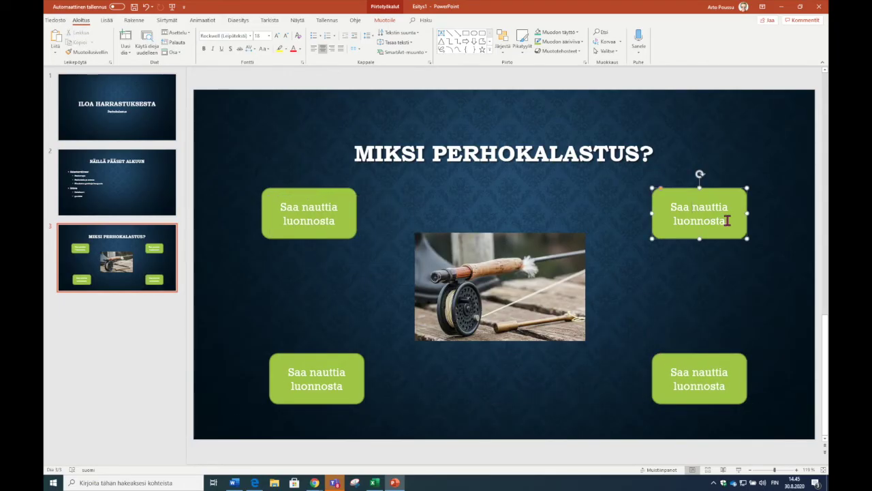
Step: Retype the upper-right, lower-left and lower-right boxes as 'Edullinen harrastus', 'Kalastamisessa oma jännityksensä', 'Voit tehdä itse perhoja'
drag(727, 222, 677, 216)
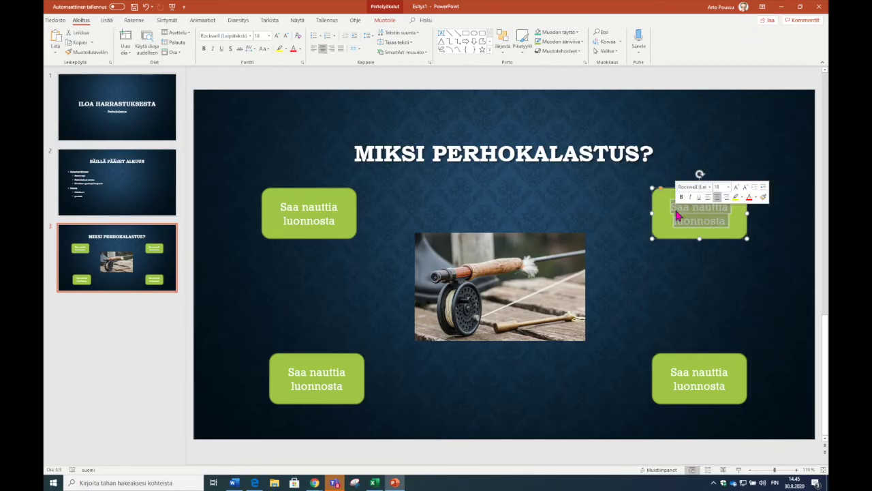
text(Edullinen ha)
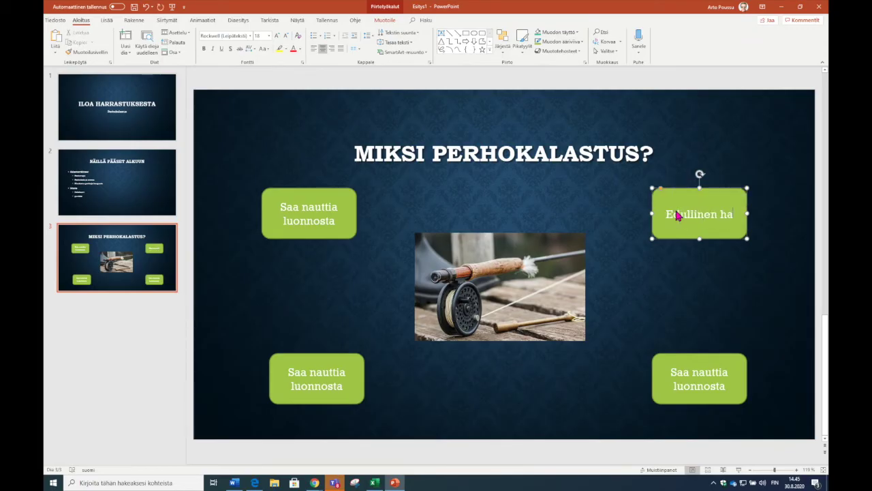
text(rrastus)
drag(344, 390, 292, 373)
text(Kalastamisessa oma jännityksensä)
click(370, 393)
drag(727, 390, 682, 383)
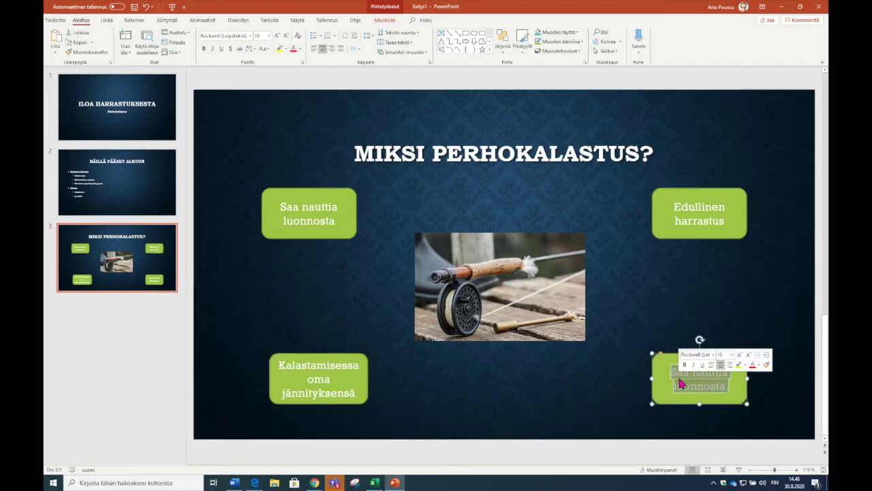
text(Voit tehdä itse perhoja)
click(489, 414)
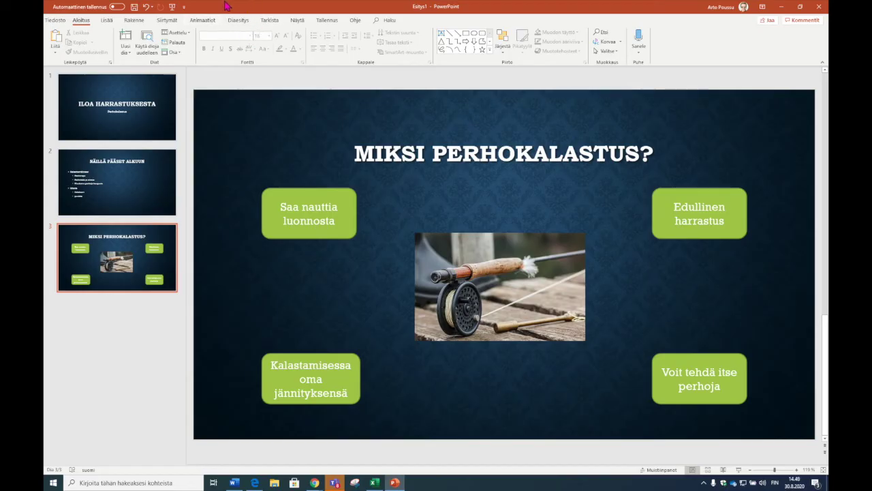
click(239, 24)
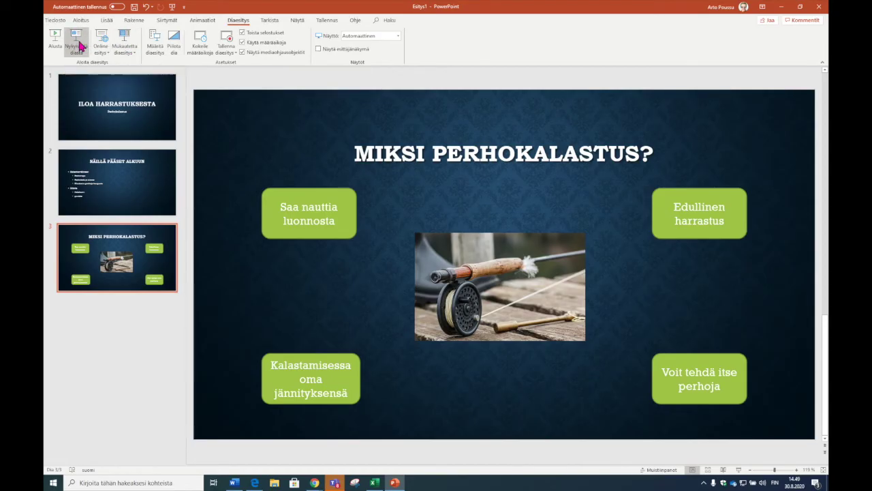
click(78, 45)
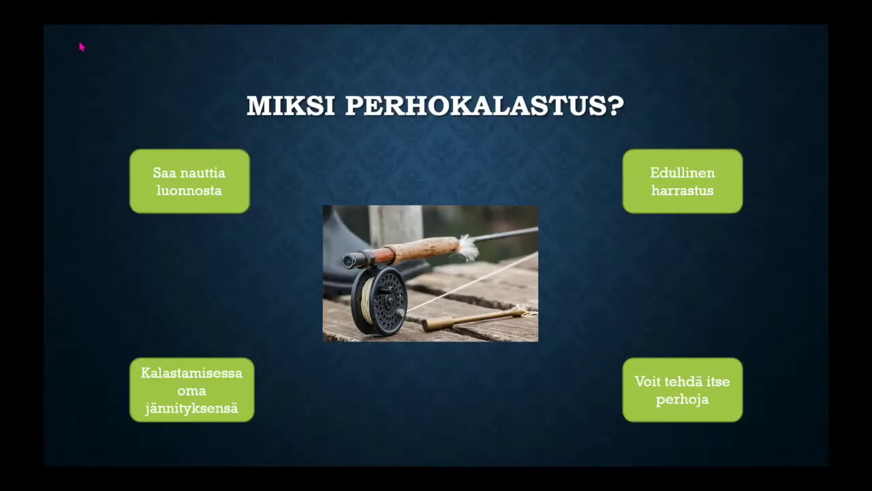
click(80, 47)
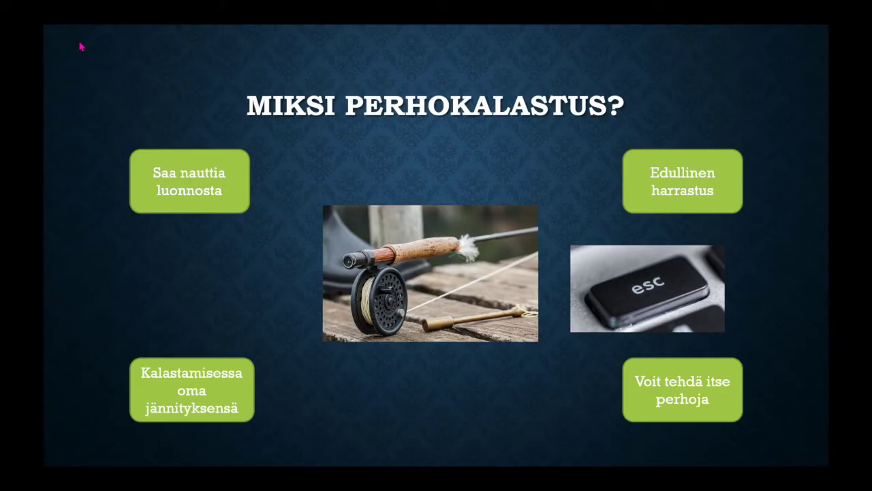
key(Escape)
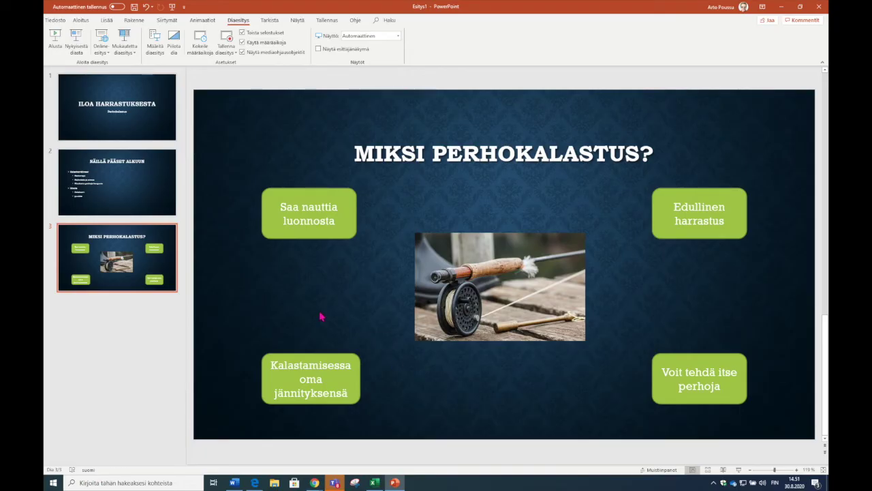
Step: Add a new Title and Content slide as slide 4
click(82, 20)
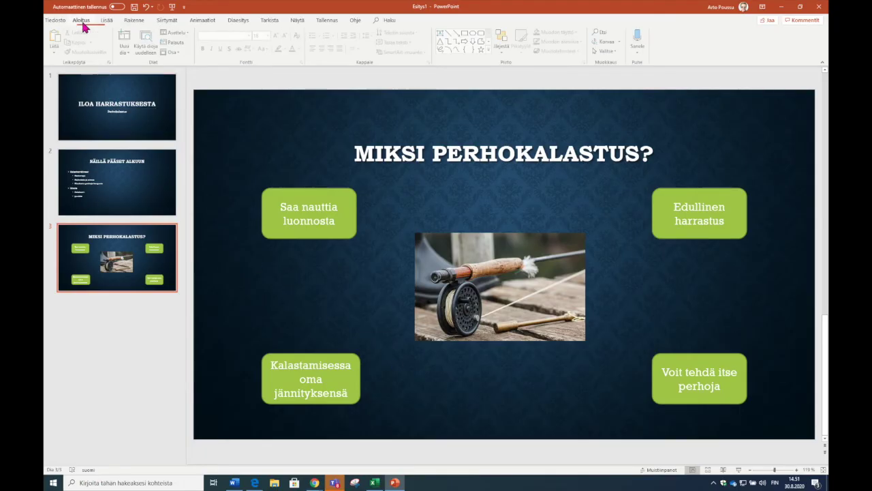
click(134, 56)
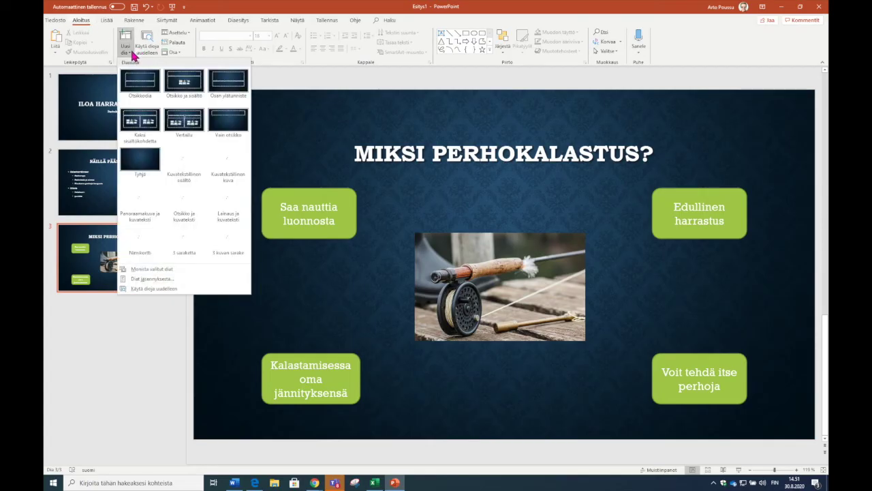
click(182, 90)
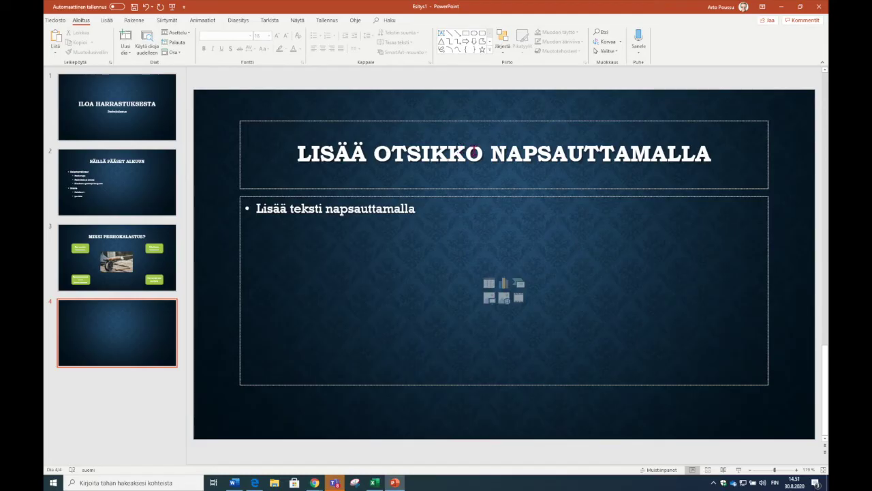
Step: Title slide 4 'OMA KALASAALIS VUONNA 2019' and start inserting a table in its content area
click(473, 151)
text(OMA KALASAALIS VUONNA 2019)
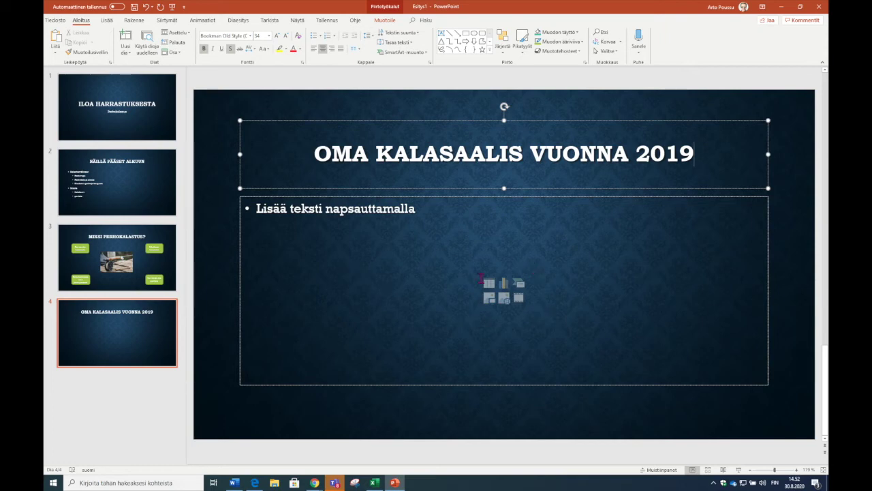
click(488, 287)
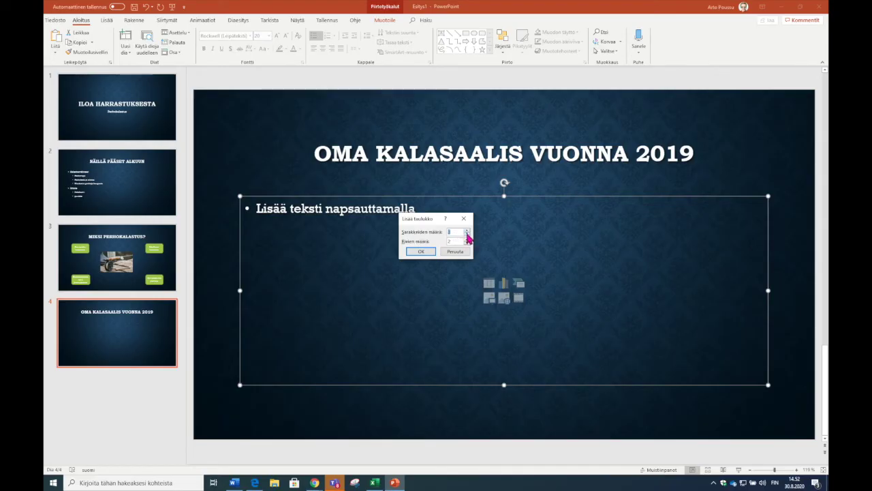
Step: Insert the table and enter the headers 'Kalalaji' and 'Saalismäärä (kpl)'
click(423, 256)
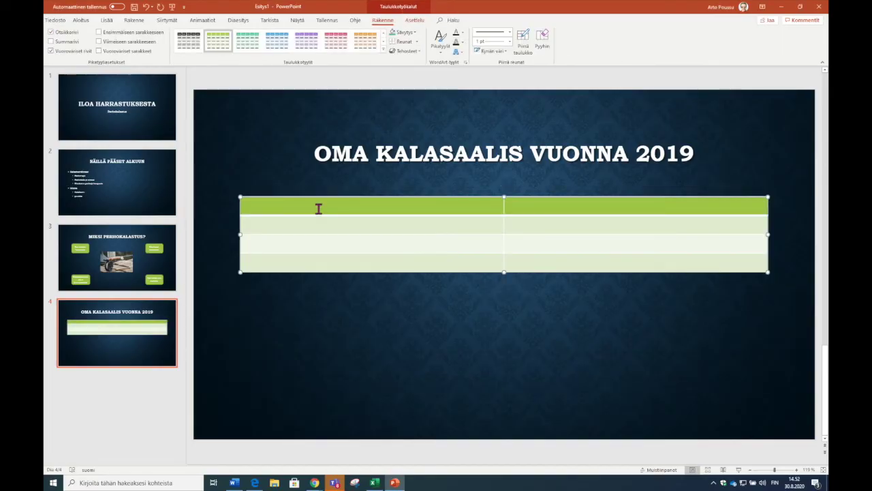
text(Kalalaji)
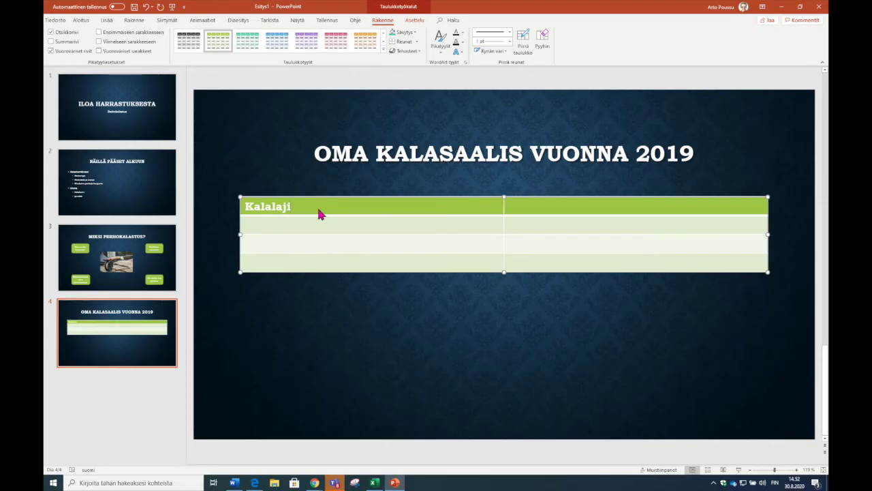
key(Tab)
text(Saalismäärä (kpl))
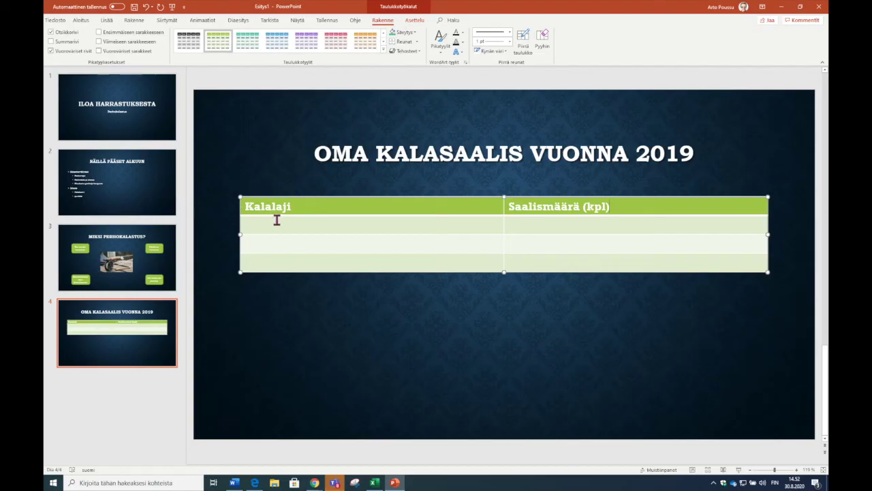
Step: Fill in the fish Siika, Harjus and Taimen, with catches 10 and 5
click(282, 227)
text(Siika)
key(Down)
text(harjus)
key(Down)
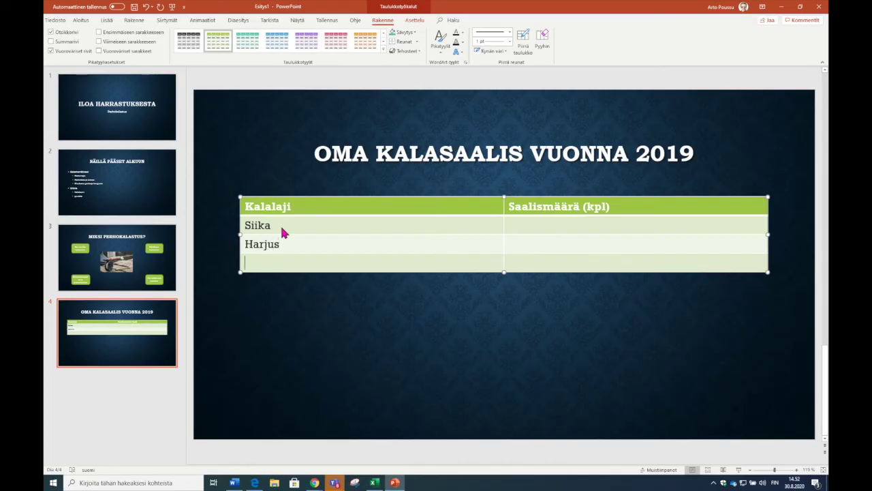
text(taimen)
key(Down)
click(526, 226)
text(10)
key(Down)
text(5)
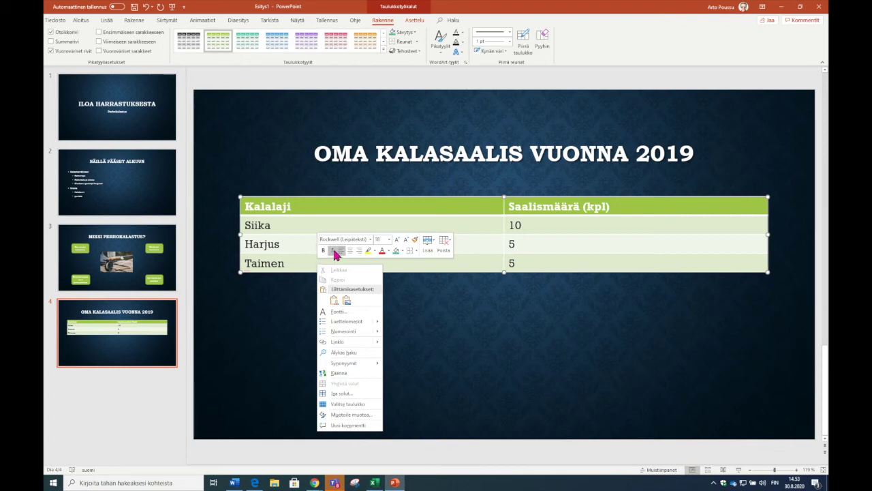
click(428, 244)
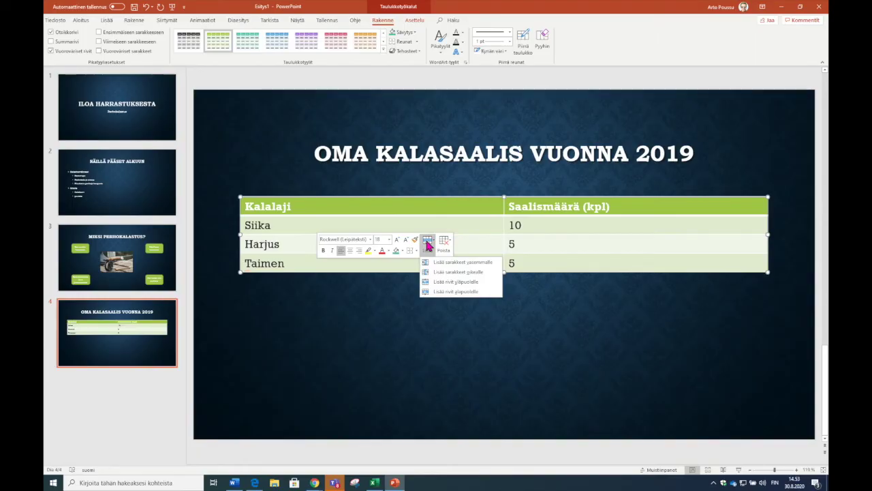
click(445, 292)
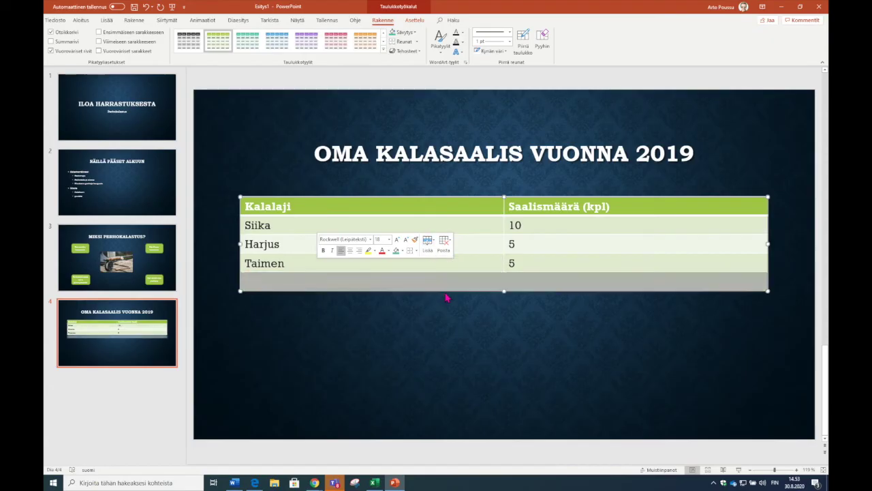
click(354, 283)
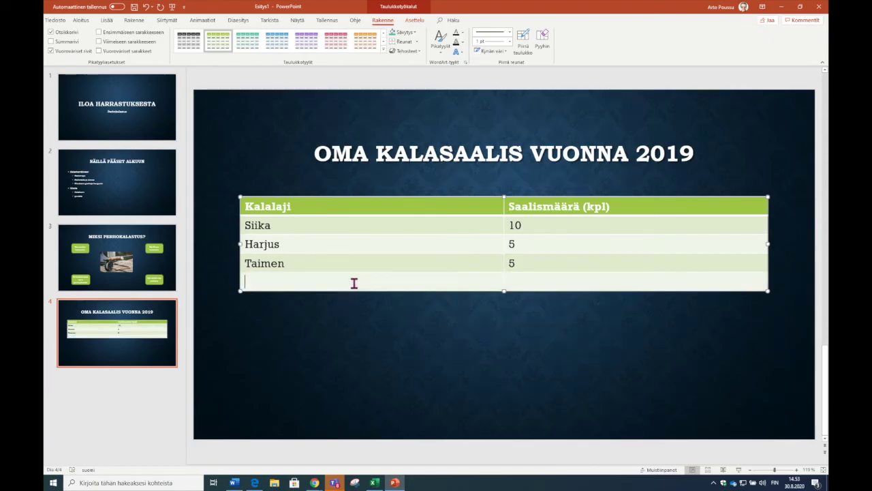
text(Ahv)
text(ne)
text(20)
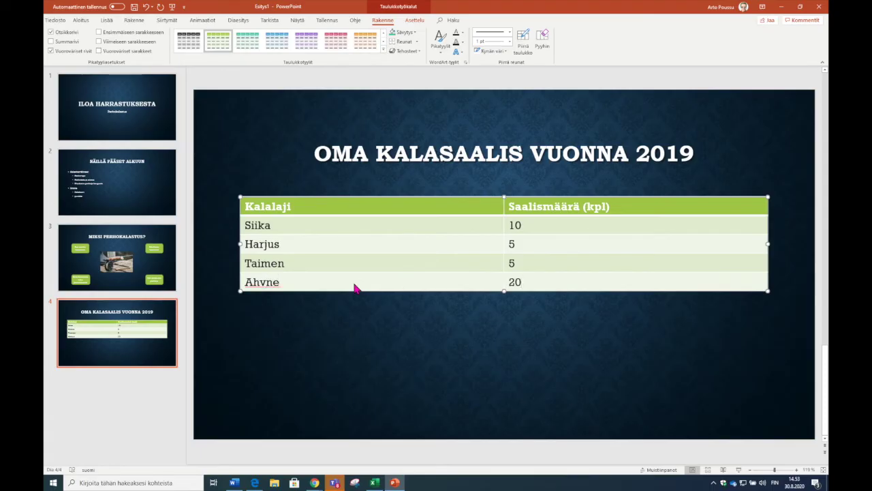
key(BackSpace)
text(en)
click(547, 282)
right_click(548, 285)
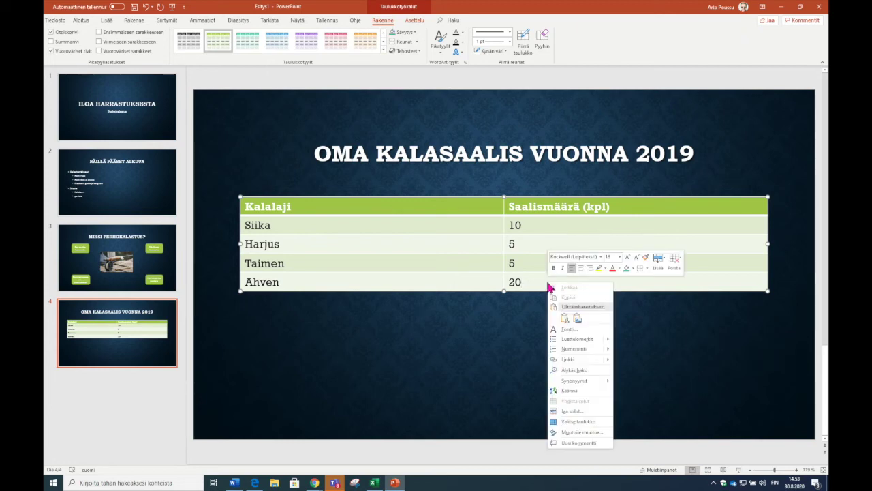
click(675, 260)
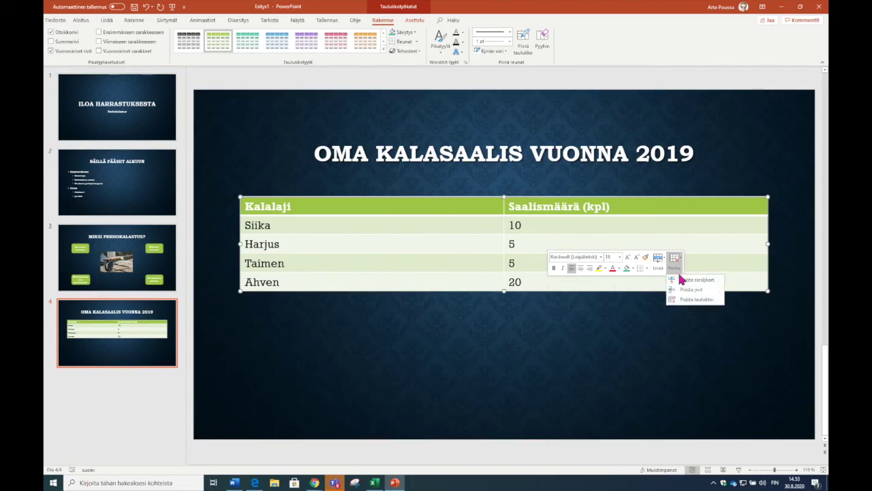
click(685, 289)
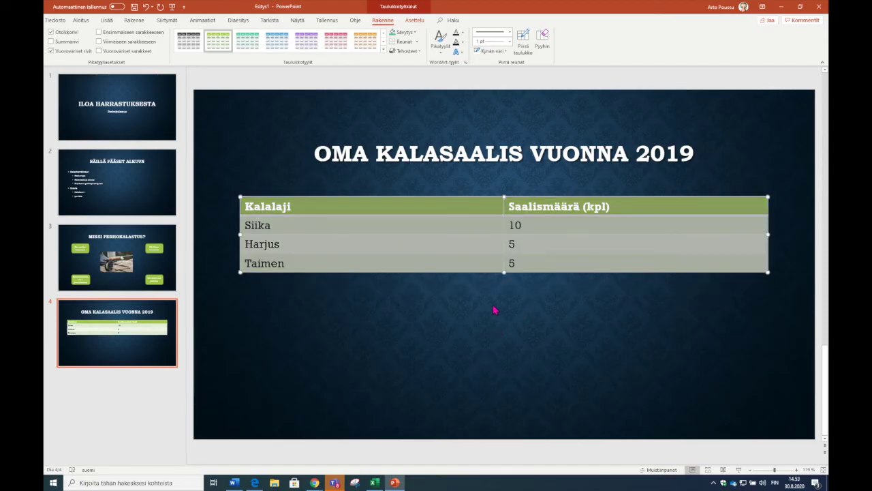
click(419, 368)
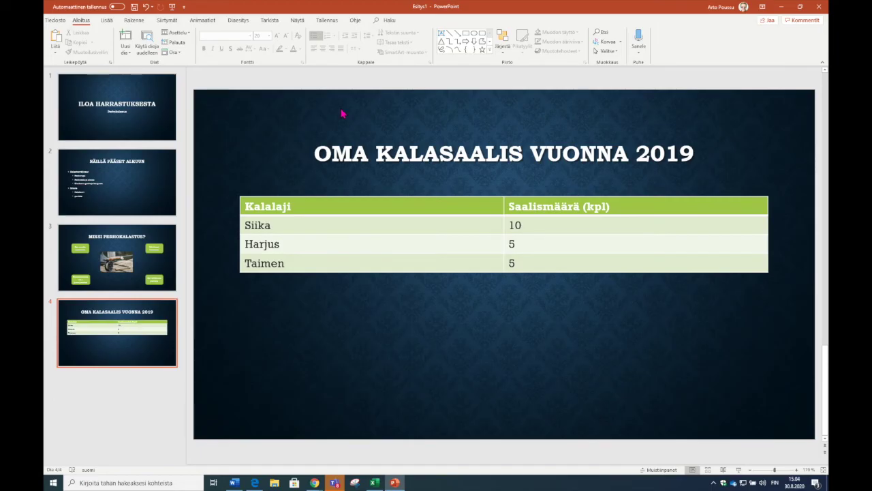
Step: Add Title and Content slide 5 titled 'KAAVIO KALASAALIISTA VUONNA 2019' and start inserting a chart
click(128, 52)
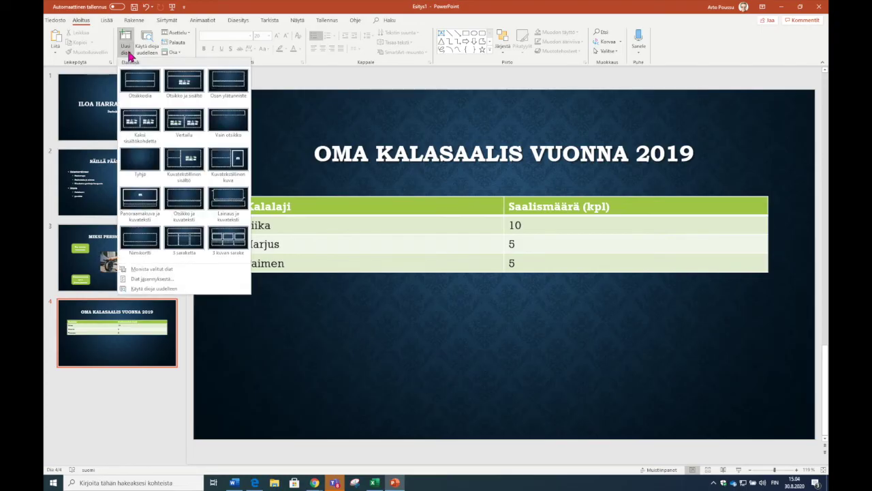
click(180, 84)
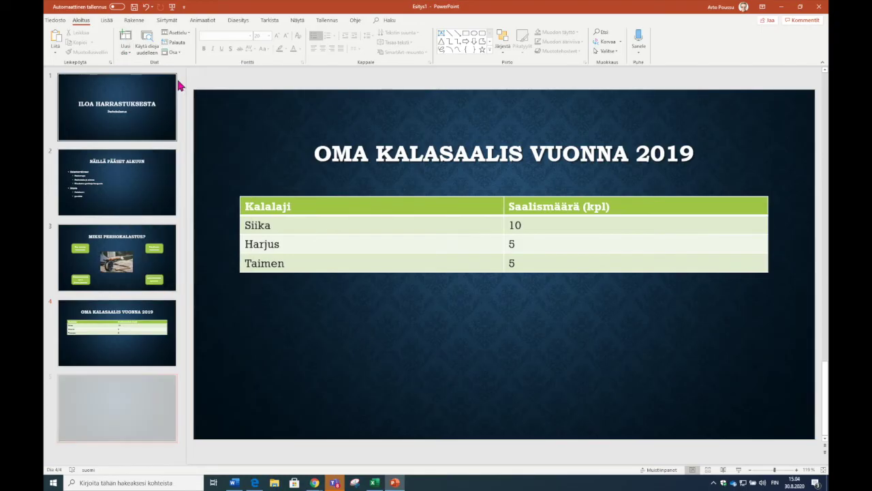
click(490, 159)
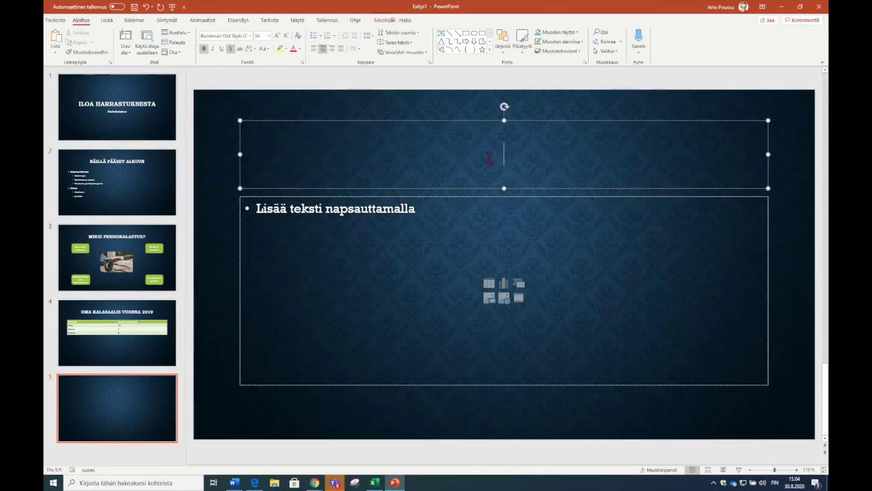
text(KAAVIO )
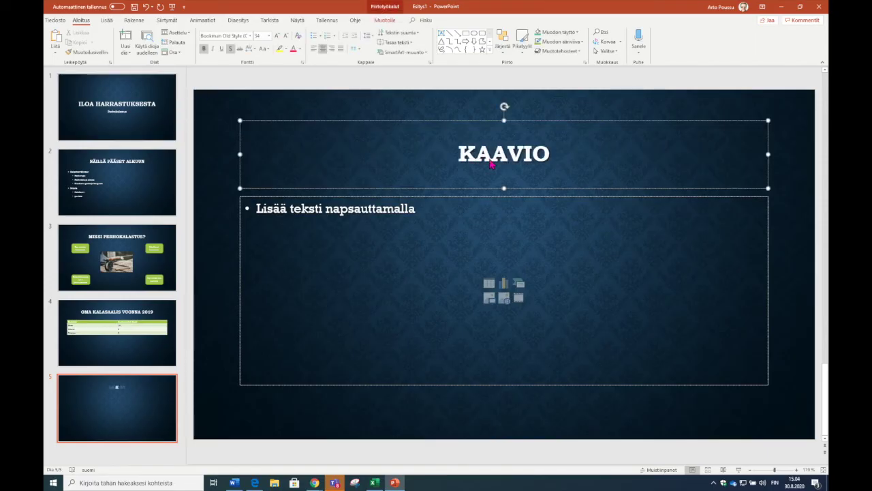
text(KALASAALIISTA)
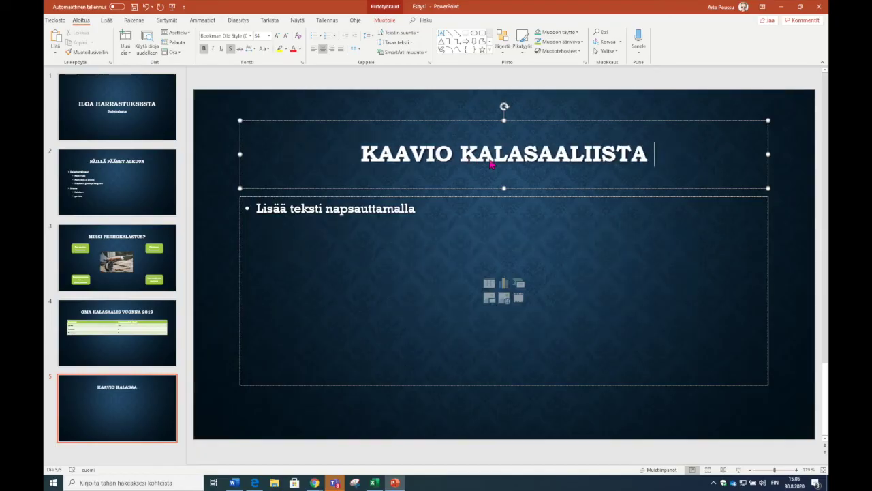
text( VUONNA 2019)
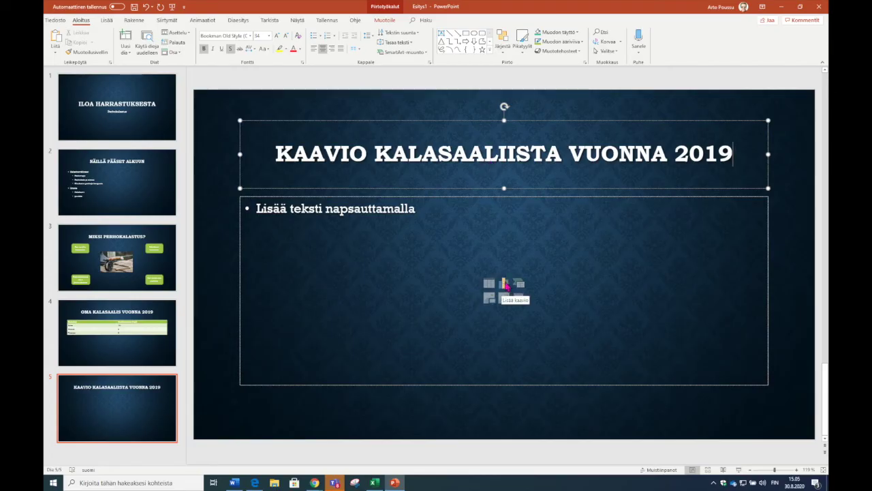
click(505, 288)
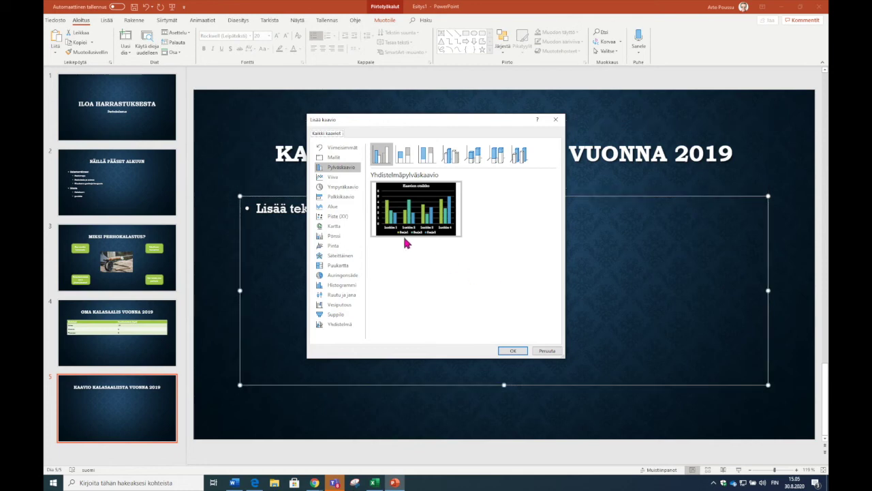
Step: Choose the 3-D Pie chart type and insert it into slide 5
click(343, 189)
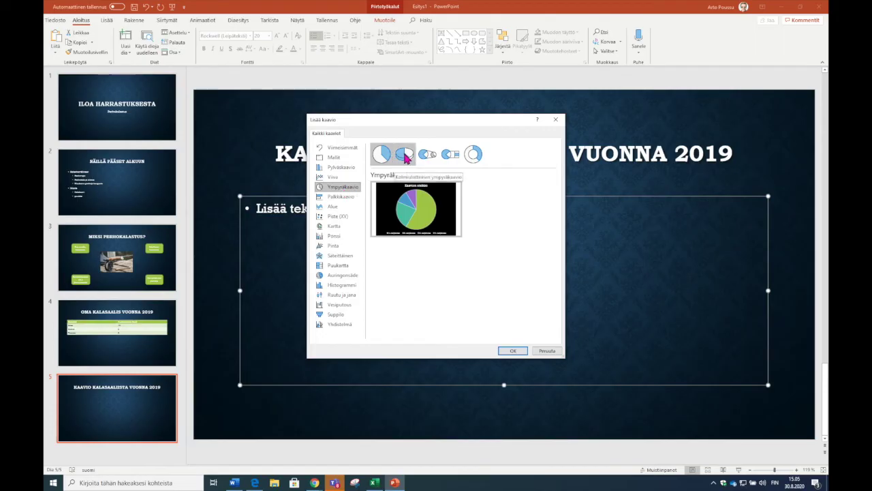
click(405, 158)
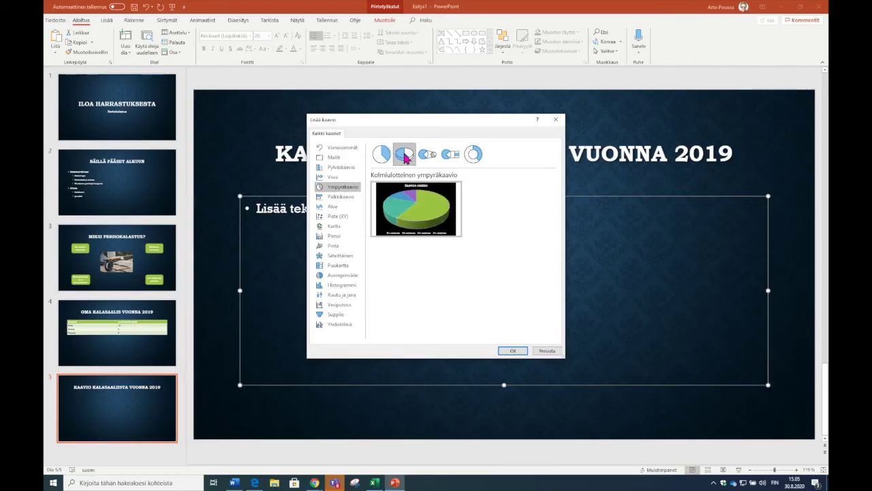
click(514, 351)
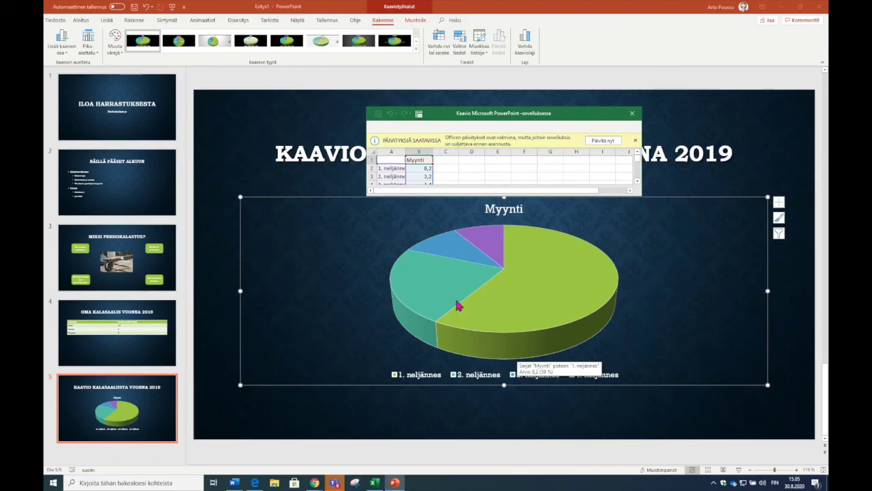
Step: In the data sheet, name the series 'Saalis' and enter categories siika, harjus and taimen
click(636, 140)
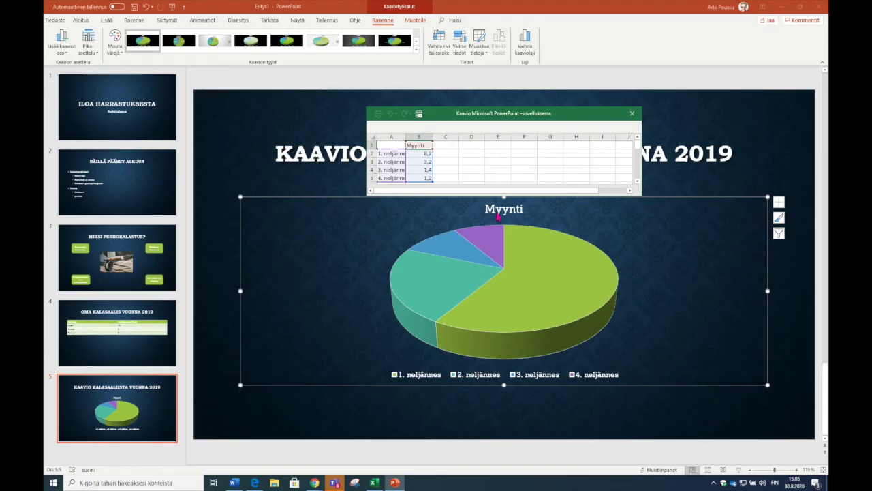
mouse_move(543, 240)
text(Saal)
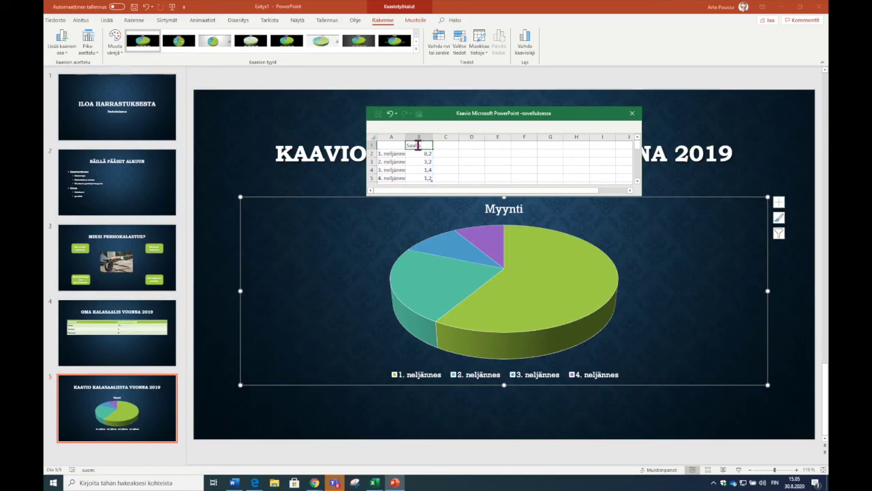
text(is)
key(Return)
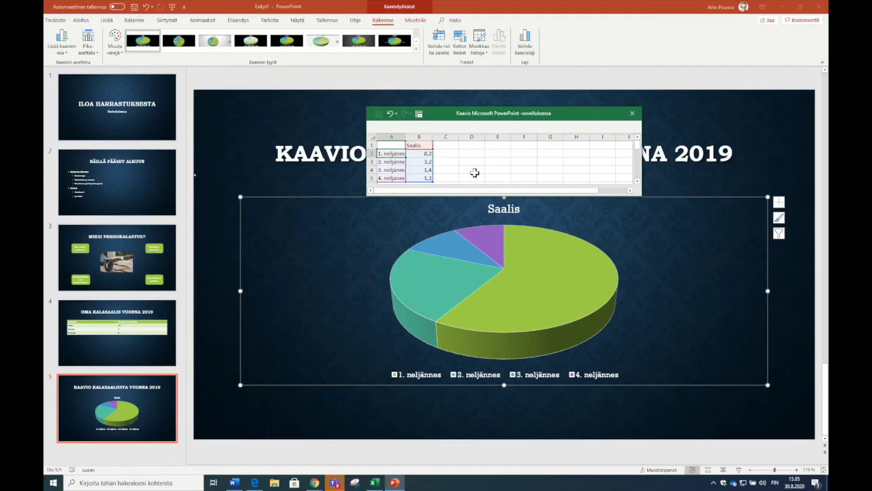
text(1)
text(siika)
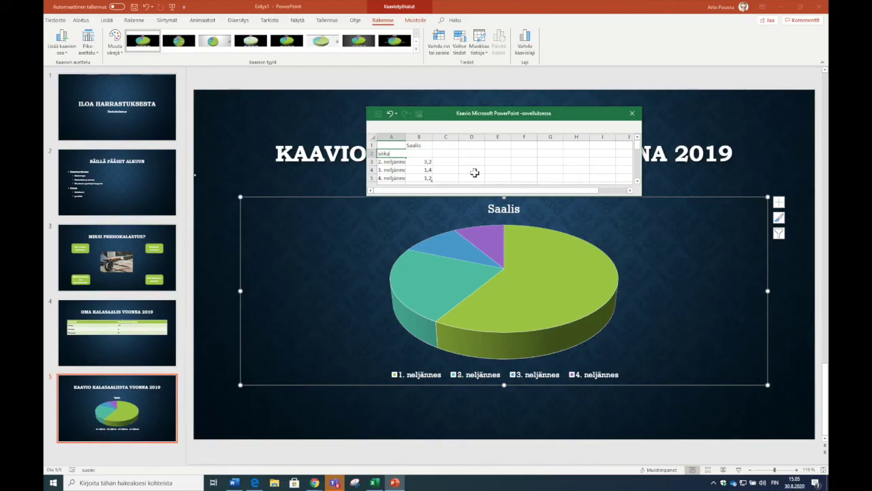
key(Return)
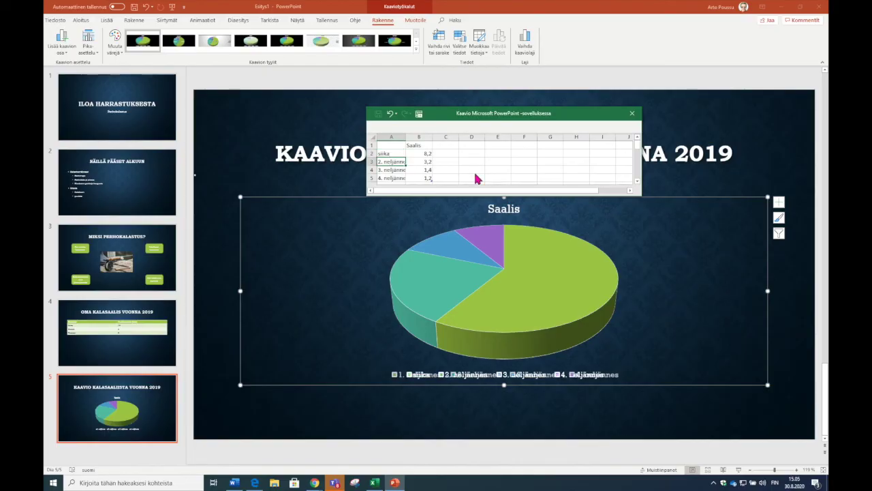
text(harjus)
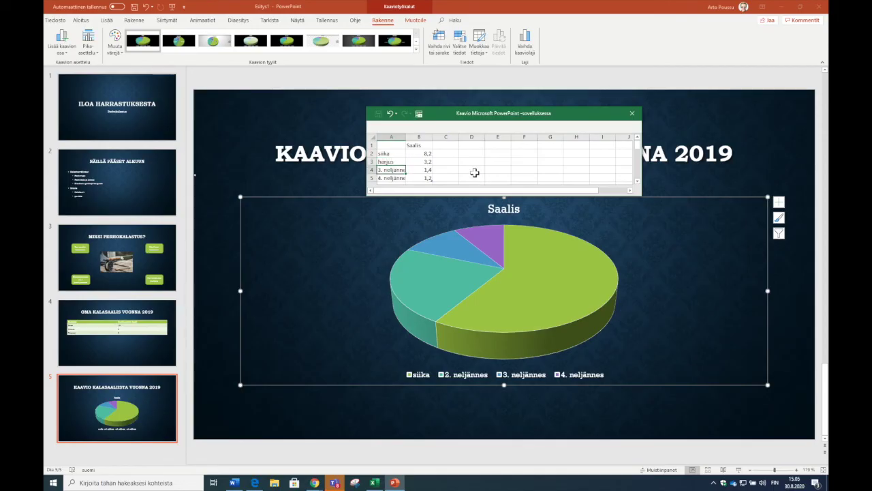
key(Return)
text(taimen)
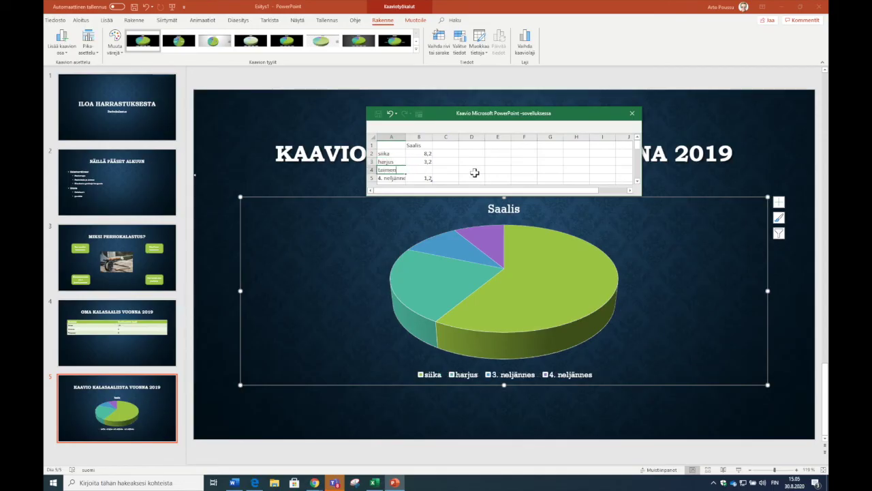
Step: Enter the catch values 10, 5 and 5
click(416, 154)
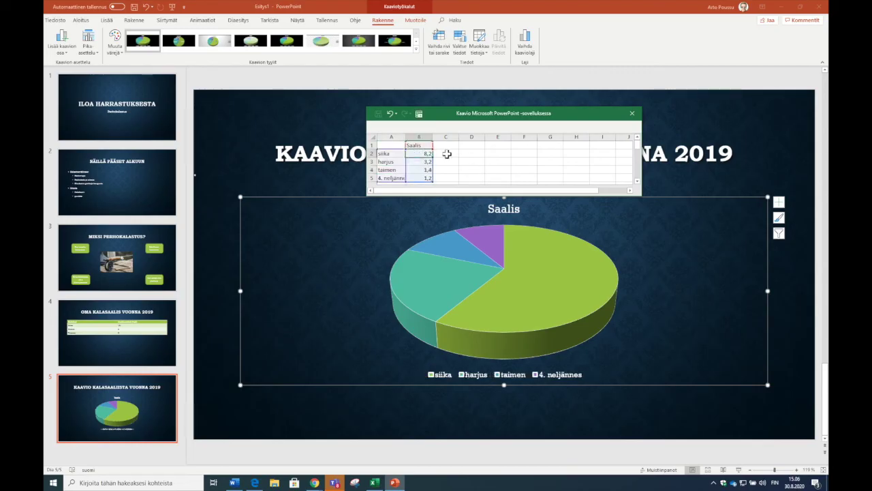
text(10)
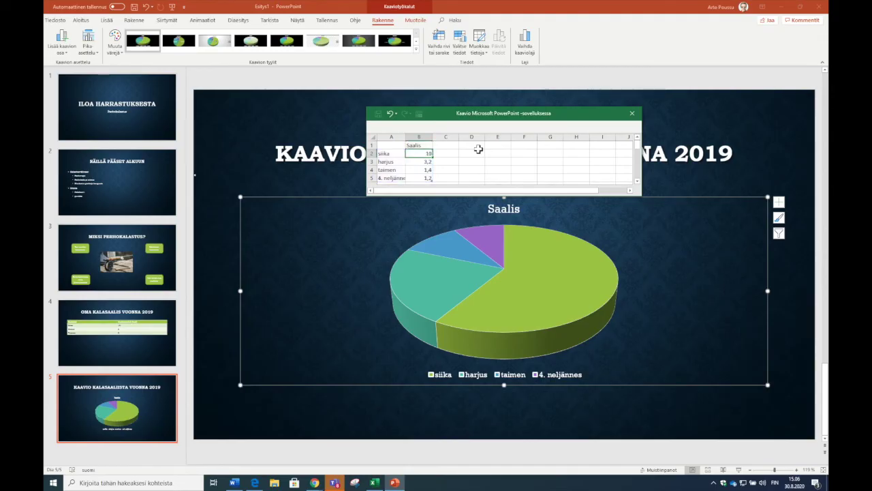
key(Return)
text(5)
key(Return)
text(5)
key(Return)
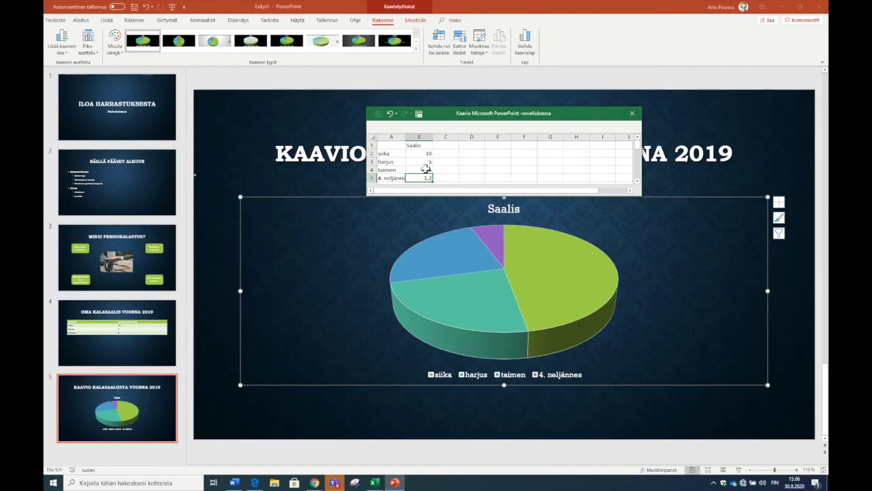
click(475, 170)
Step: Shrink the chart data range to drop the fourth-quarter row, then close the data sheet
click(427, 177)
scroll(453, 159, down, 2)
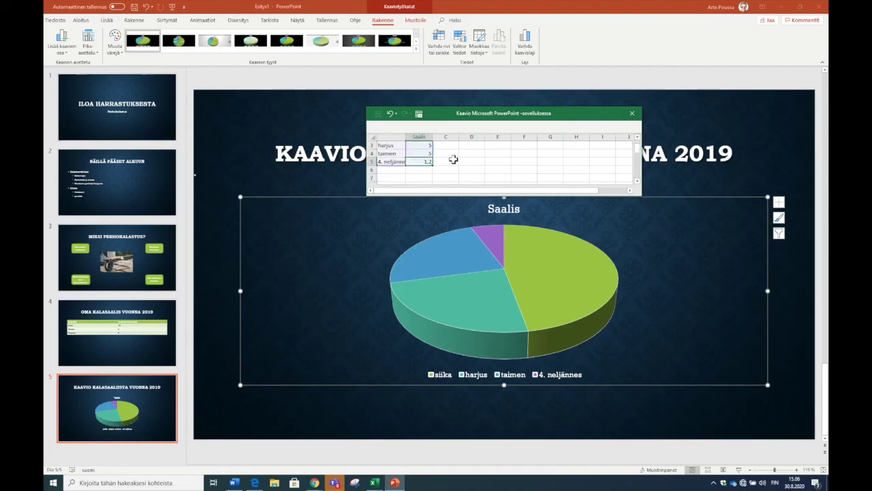
scroll(453, 158, up, 1)
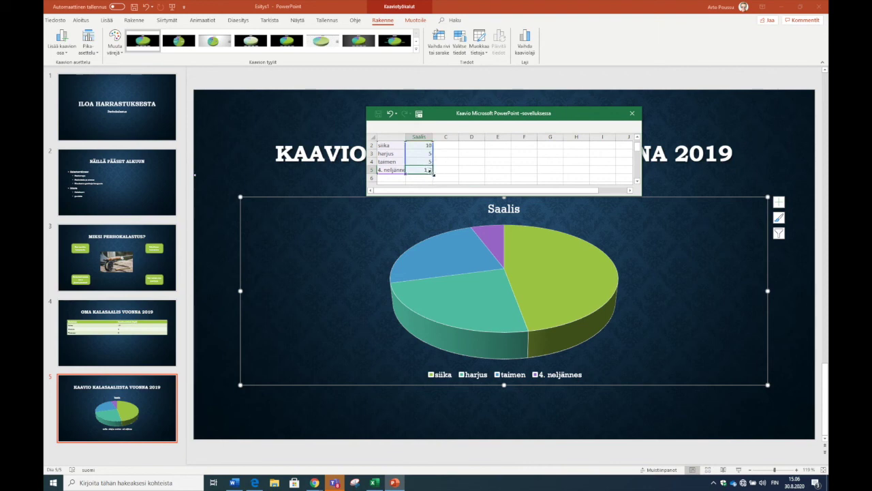
drag(430, 171, 423, 160)
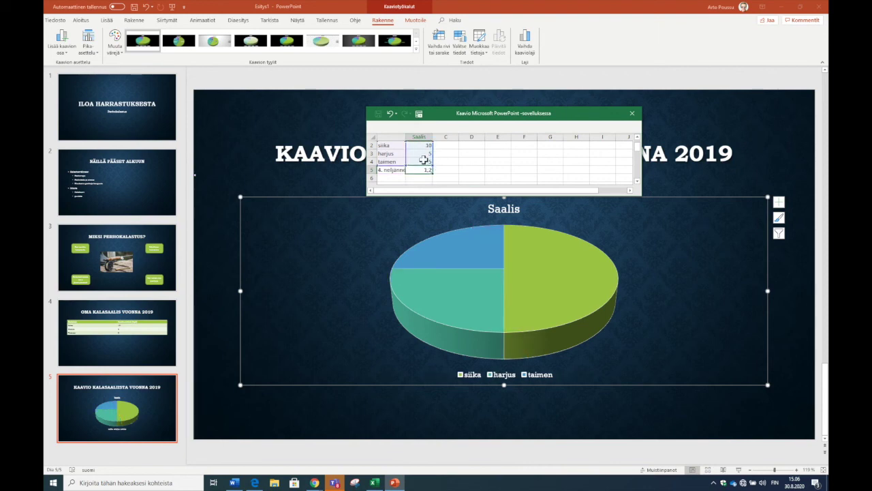
mouse_move(457, 260)
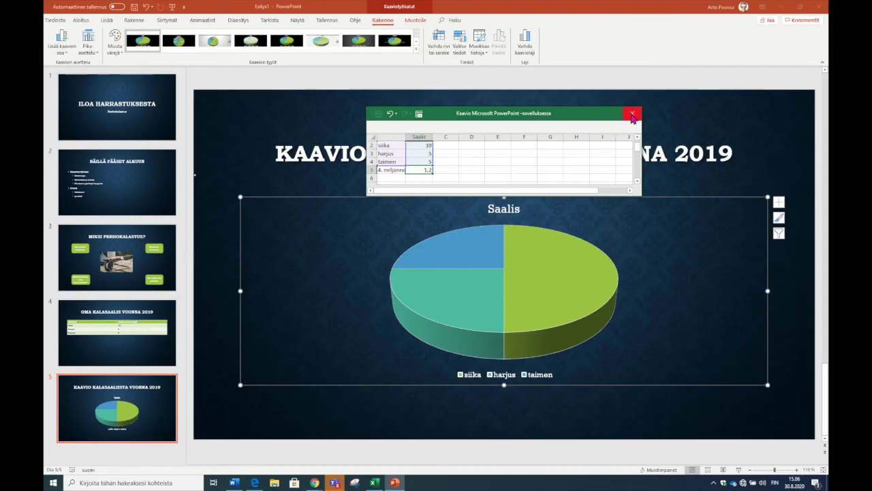
click(632, 115)
Step: Show the Chart Elements list for the 'Saalis' pie chart
mouse_move(590, 249)
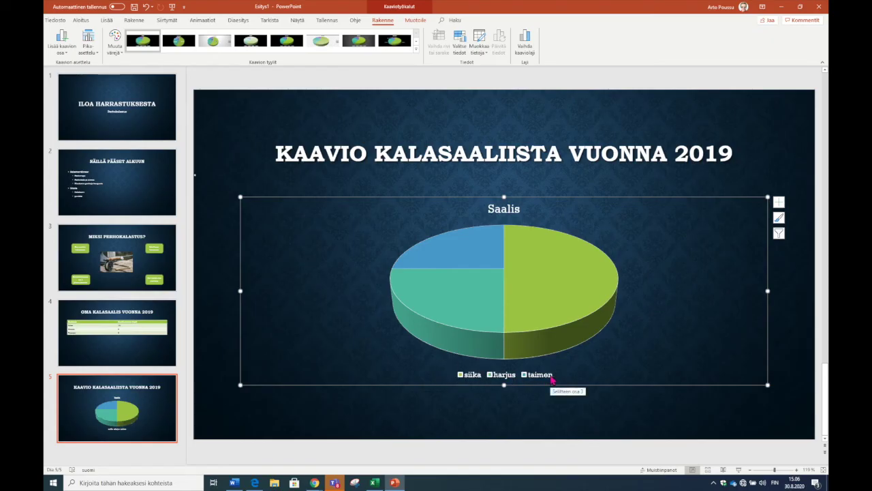
mouse_move(590, 288)
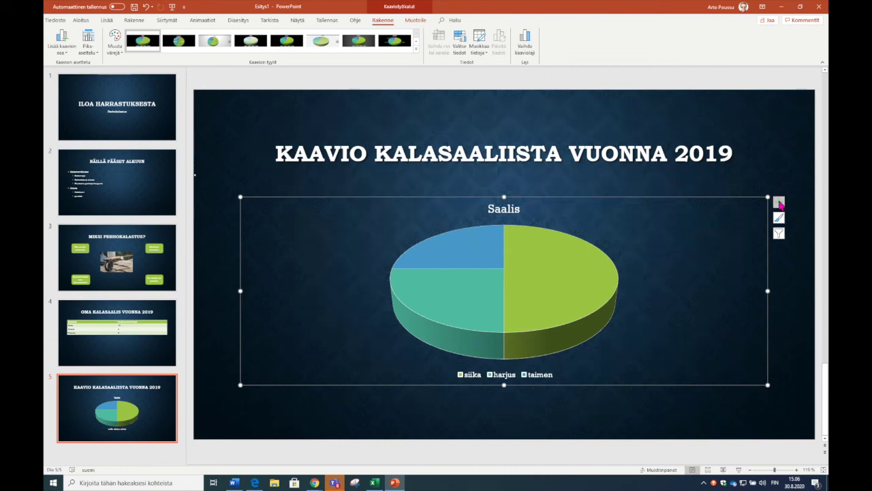
click(779, 203)
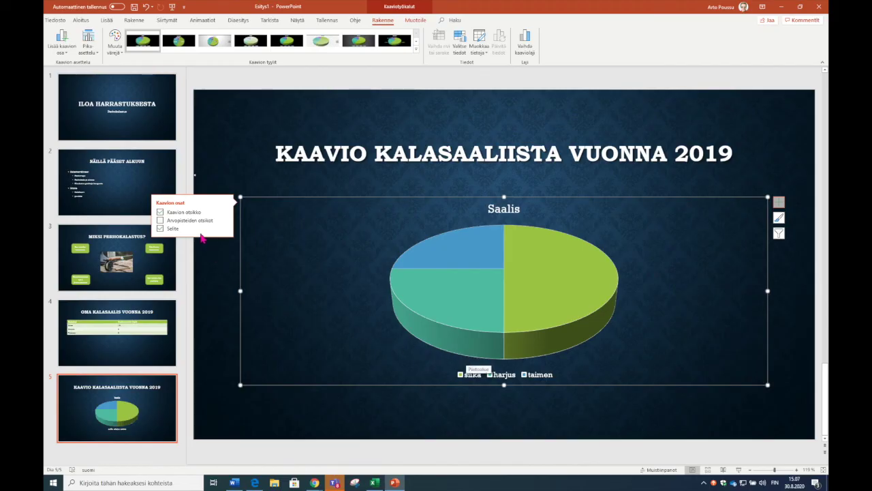
Step: Turn on data labels so the slices show 10, 5 and 5
click(160, 220)
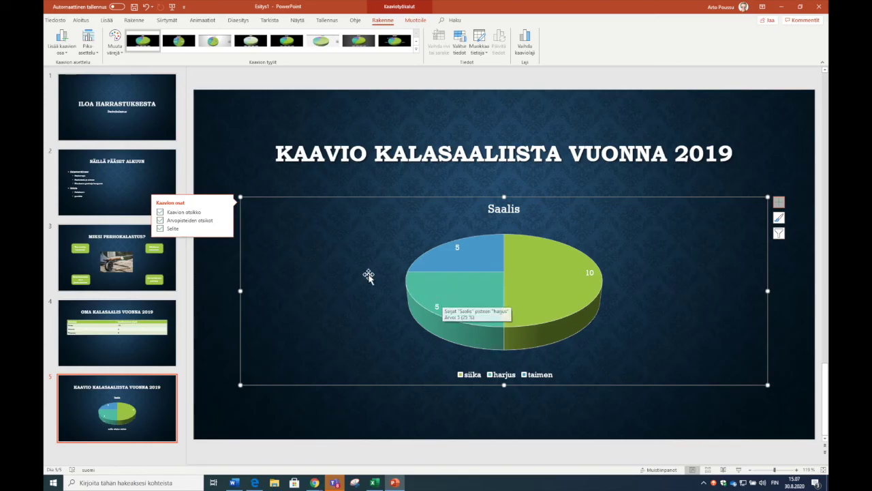
click(224, 221)
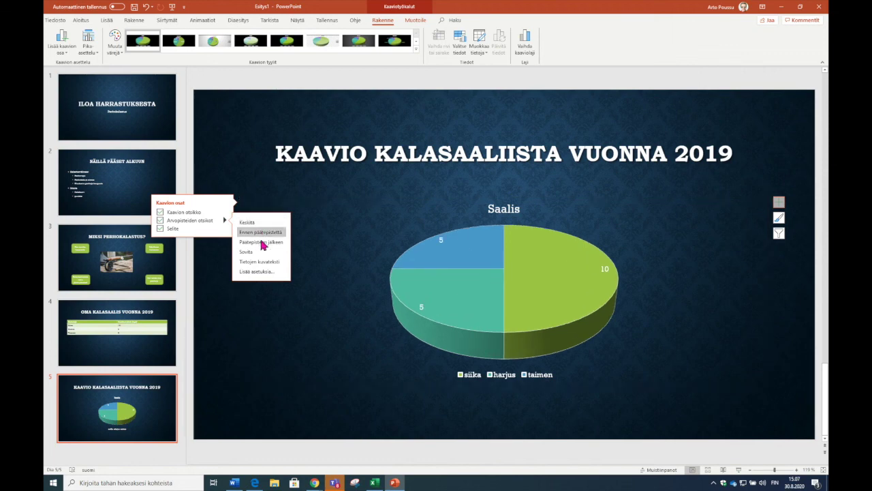
click(312, 410)
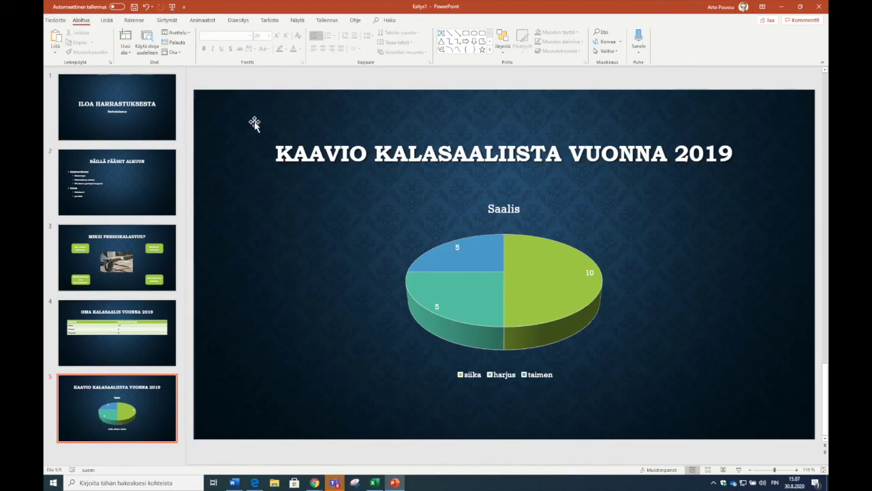
click(239, 21)
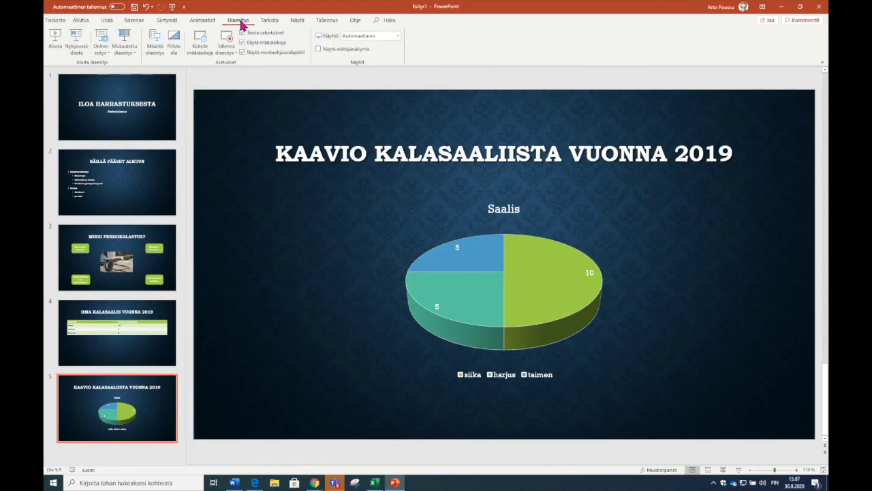
click(77, 44)
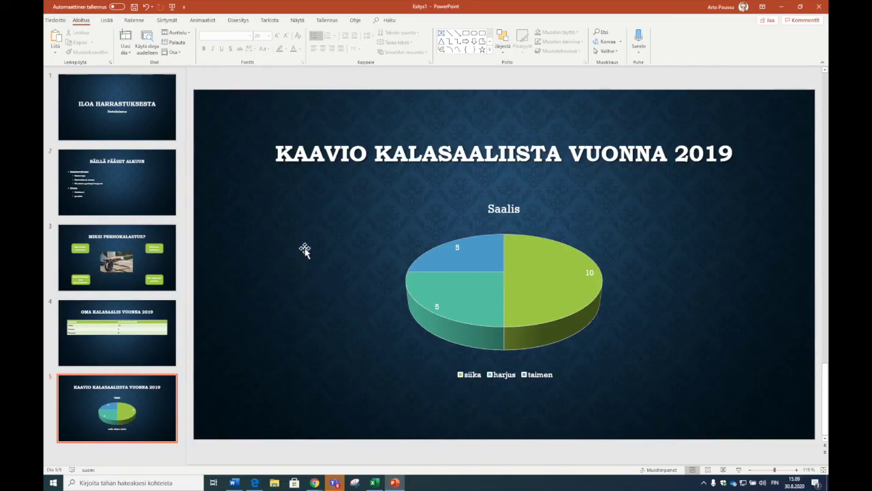
Step: Add a title-and-content slide 6 titled 'KOKEILE SINÄKIN!'
click(126, 51)
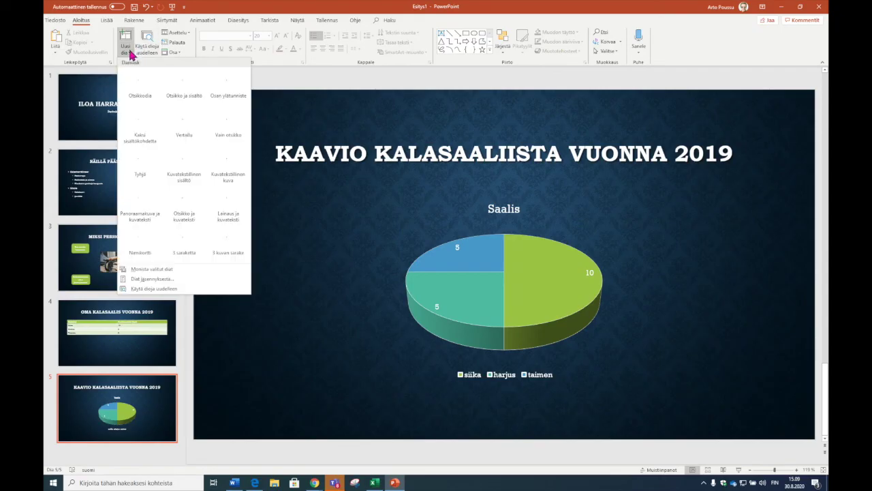
click(188, 83)
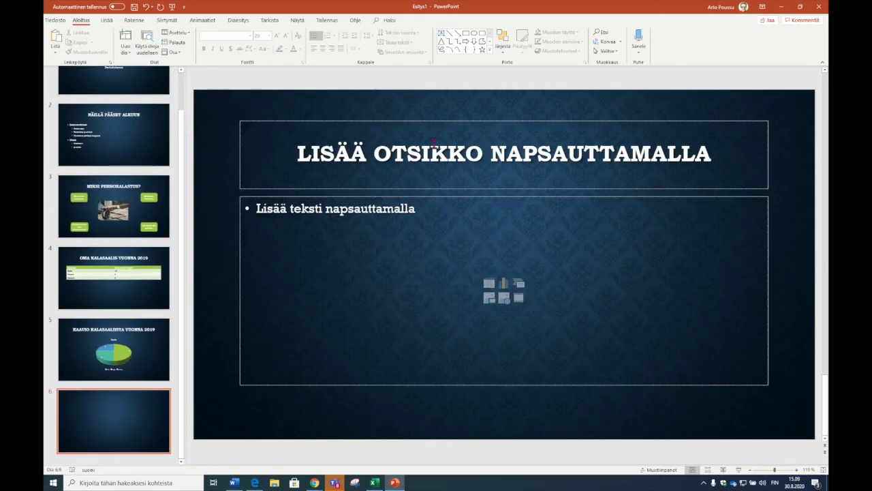
click(493, 155)
text(KOKEILE SINÄKIN)
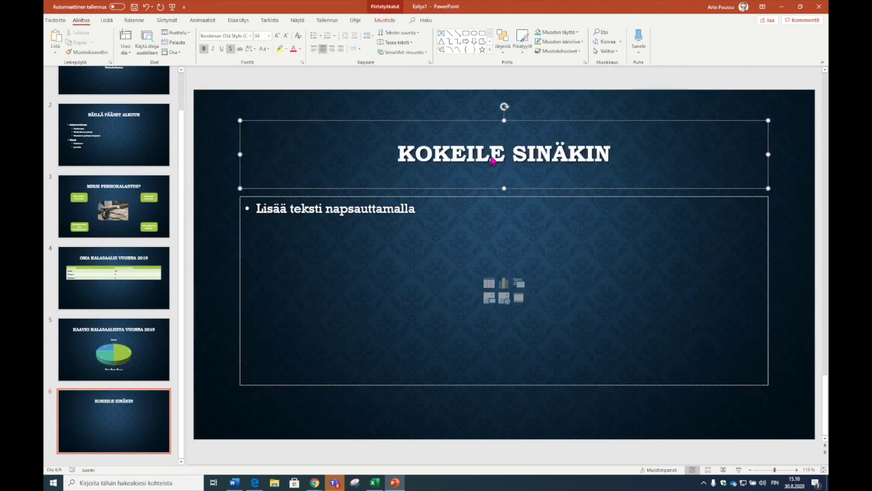
text(!)
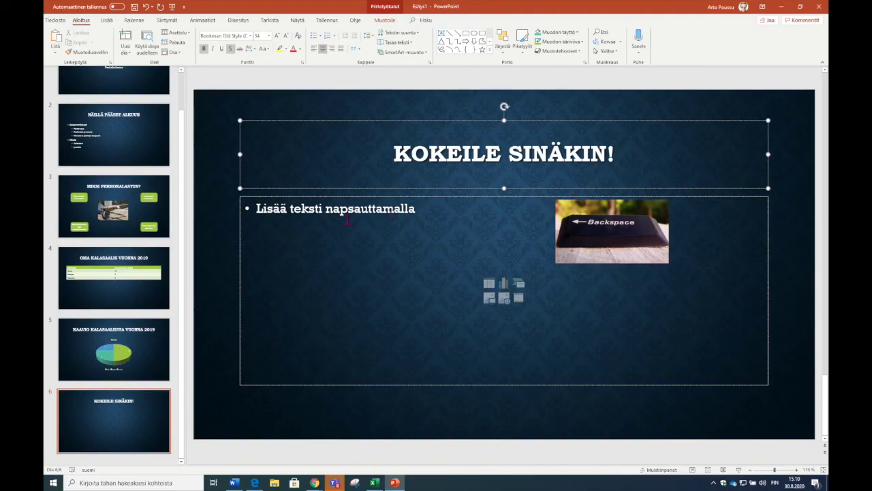
Step: Write the unbulleted closing paragraph ending 'Perhokalastajien nettisivuilta.' with a 'KIITOS!' line below
click(343, 213)
key(BackSpace)
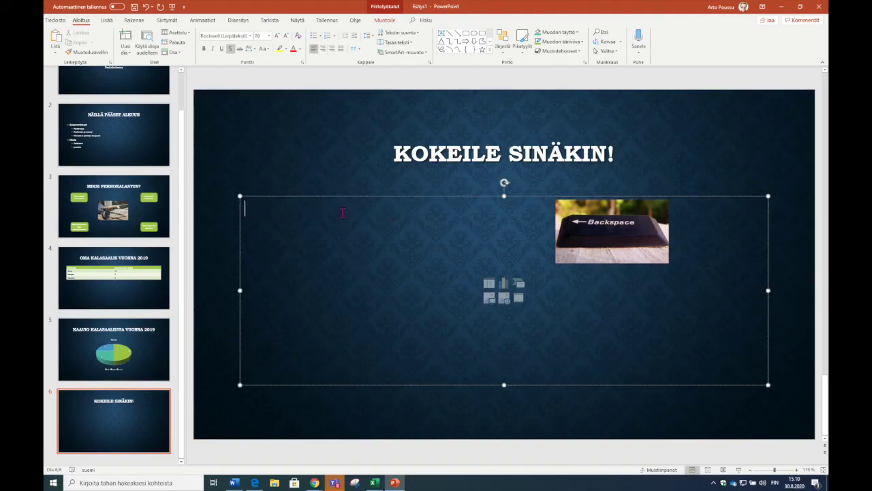
text(Toivottavasti kiinnostuit esityksen)
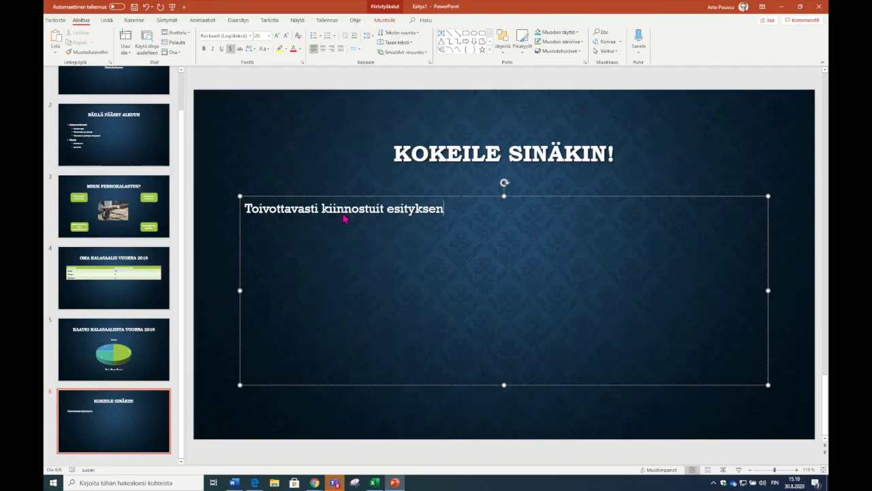
text(i pohjalta perhokalastuksesta! Harrastuksen voi aloittaa edullisilla välineillä. Lisätietoja perhokalastuksesta löydät vaikkapa Per)
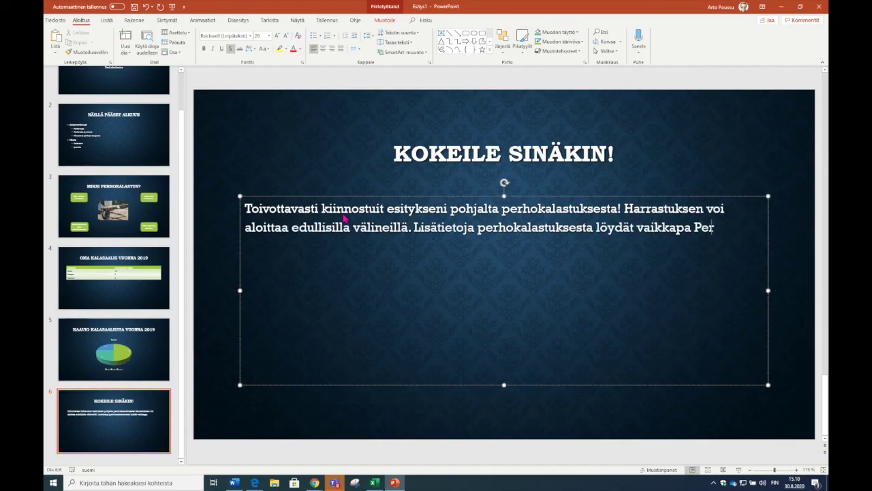
text(hokalastajien nettisivuilta.)
key(Return)
key(Return)
text(KIITOS!)
key(Return)
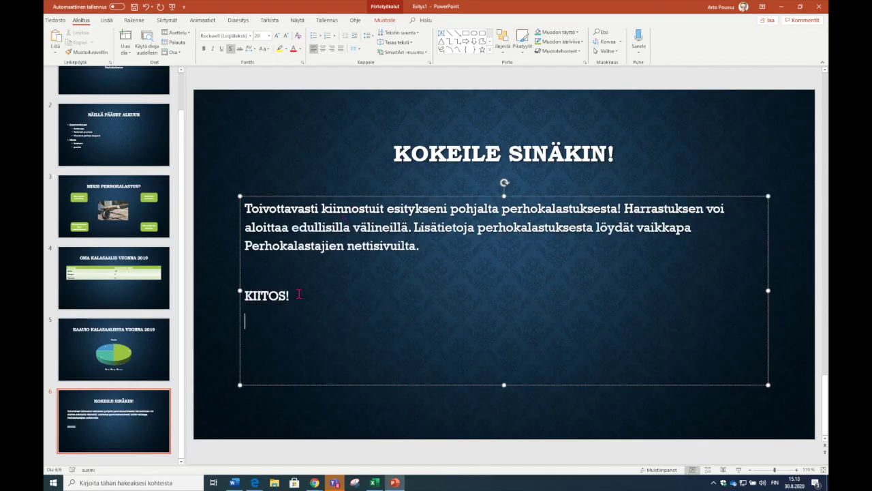
drag(293, 295, 244, 295)
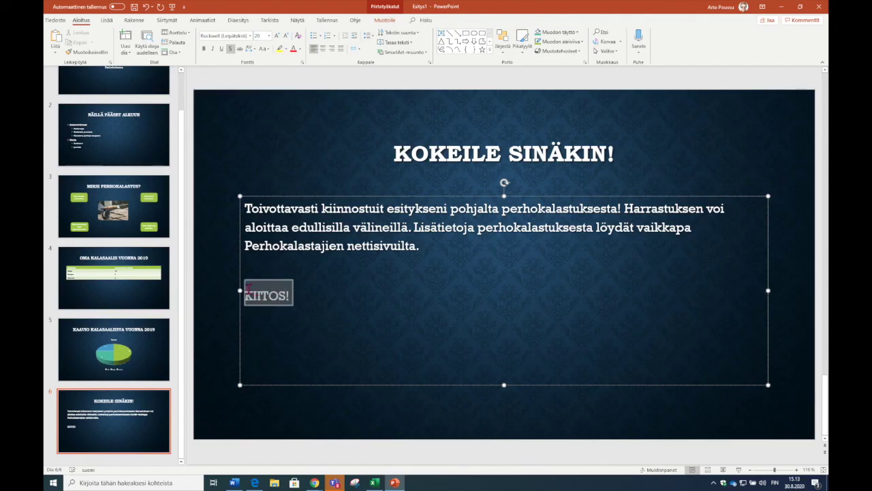
Step: Center-align slide 6's closing paragraph and the 'KIITOS!' line from the mini toolbar
drag(247, 256, 418, 211)
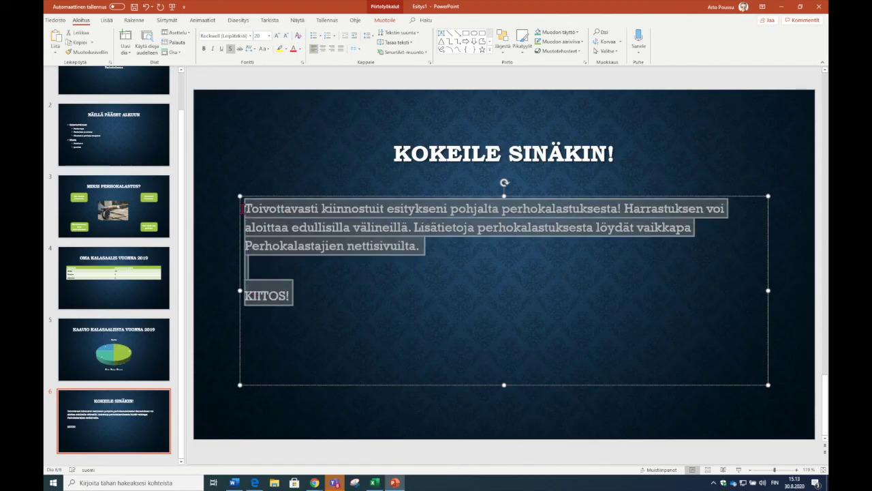
right_click(420, 211)
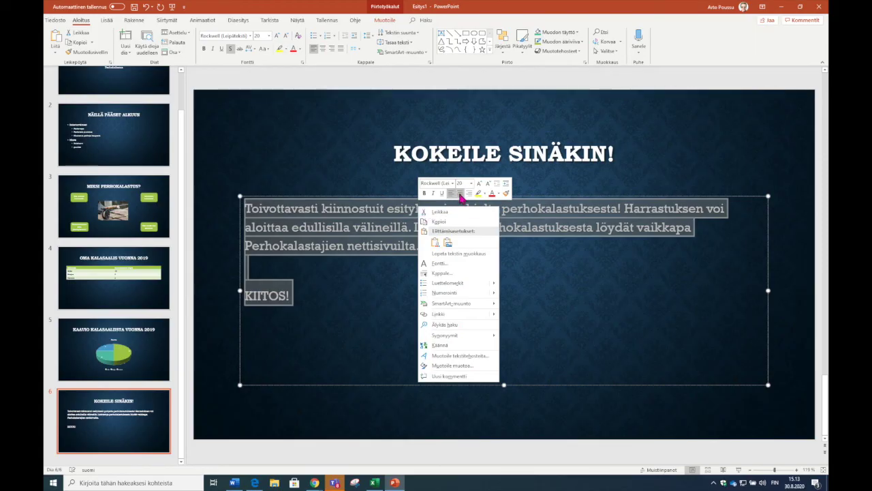
click(461, 195)
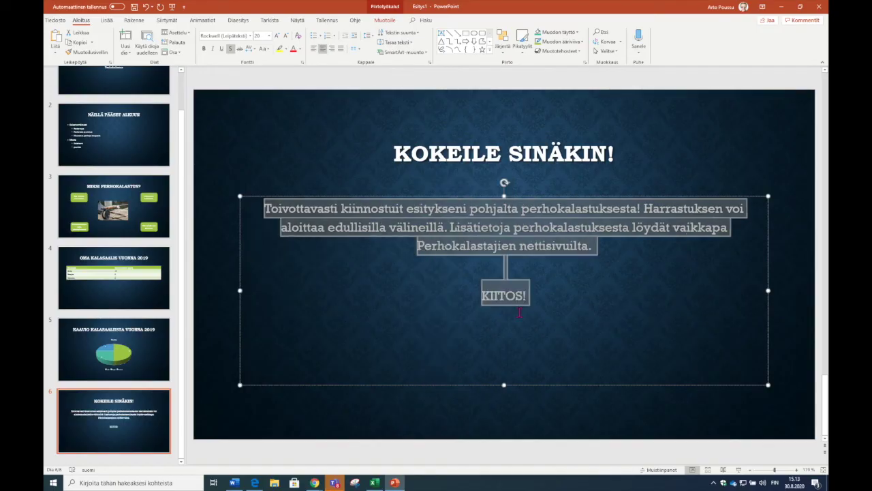
click(553, 334)
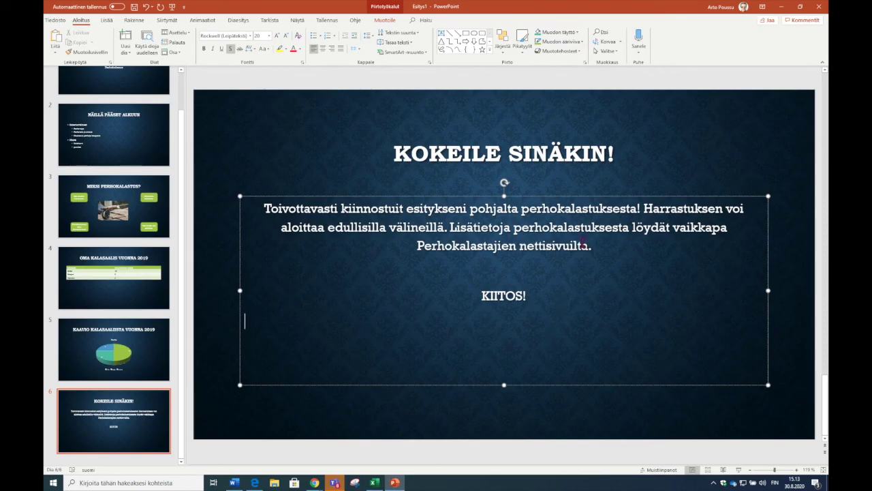
click(254, 482)
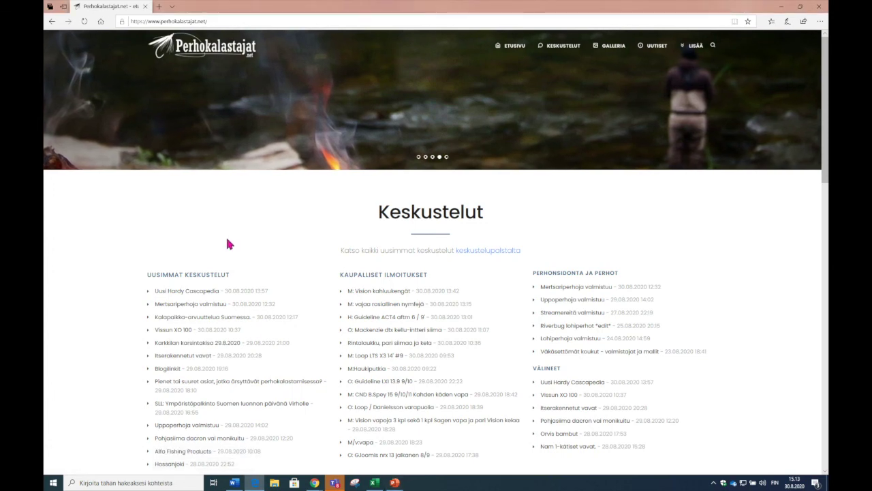
Step: Copy the perhokalastajat.net address from Edge's address bar and return to PowerPoint
click(197, 23)
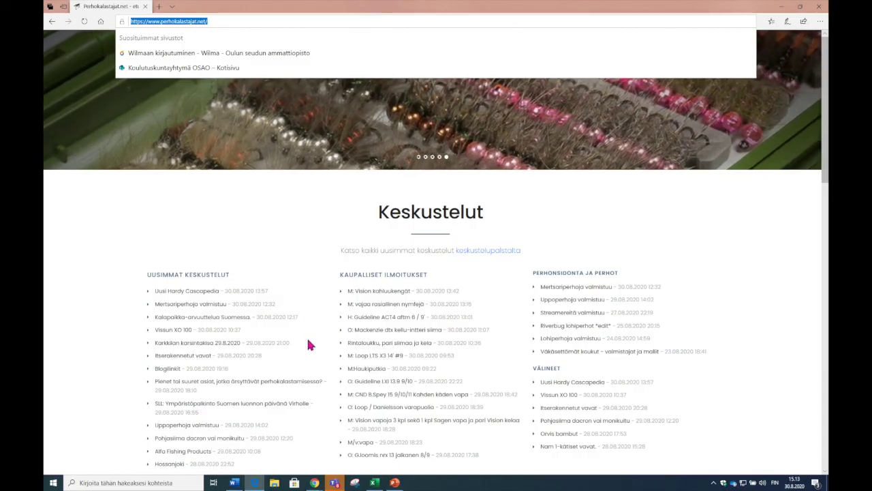
click(394, 483)
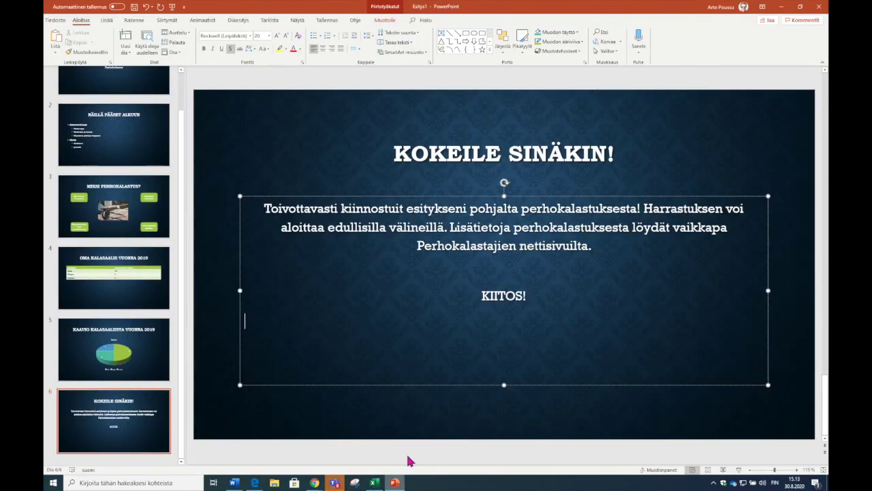
drag(591, 246, 417, 246)
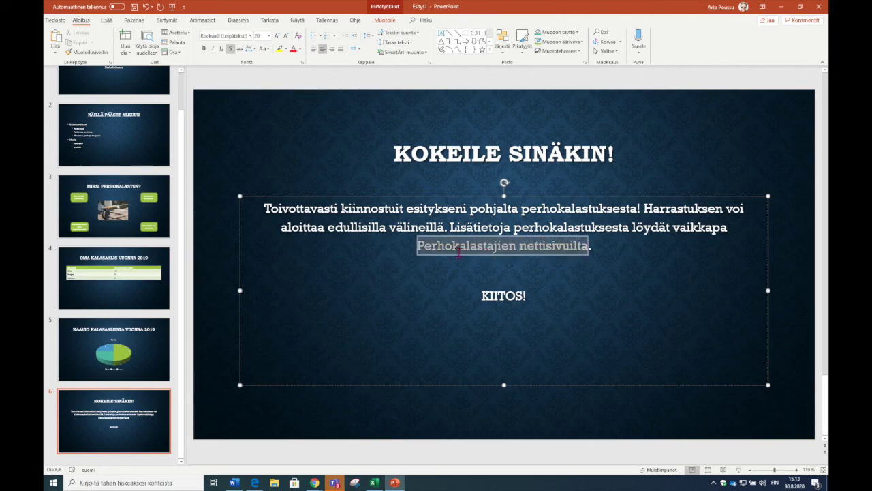
right_click(439, 252)
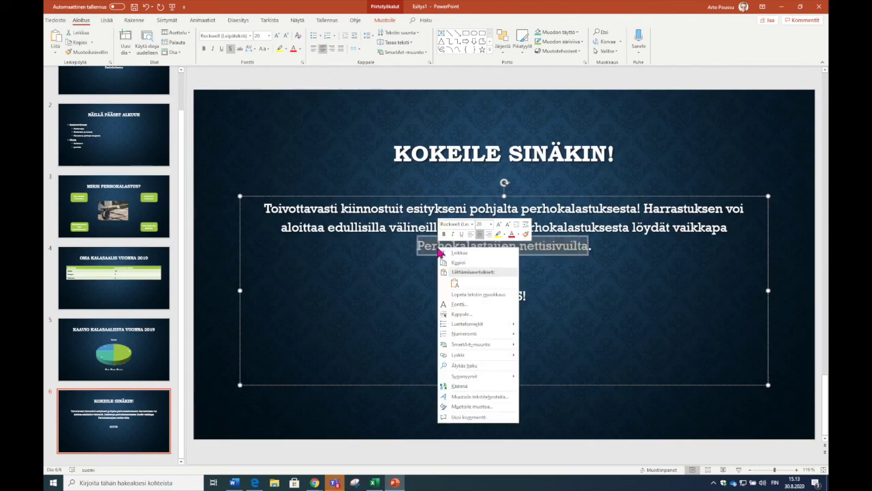
click(472, 359)
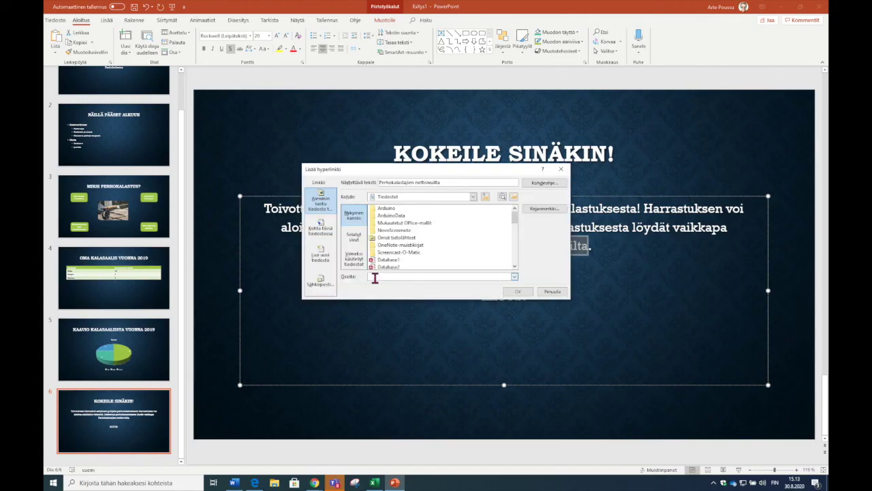
text(https://www.perhokalastajat.net/)
click(518, 292)
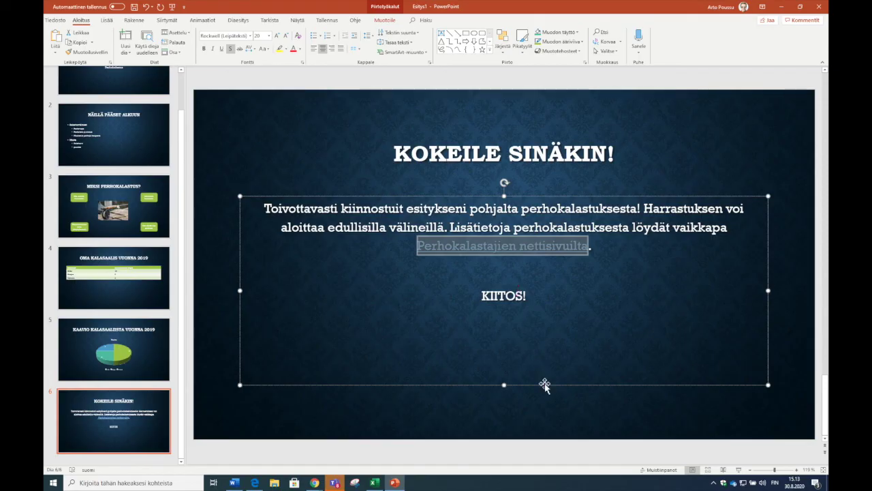
click(549, 416)
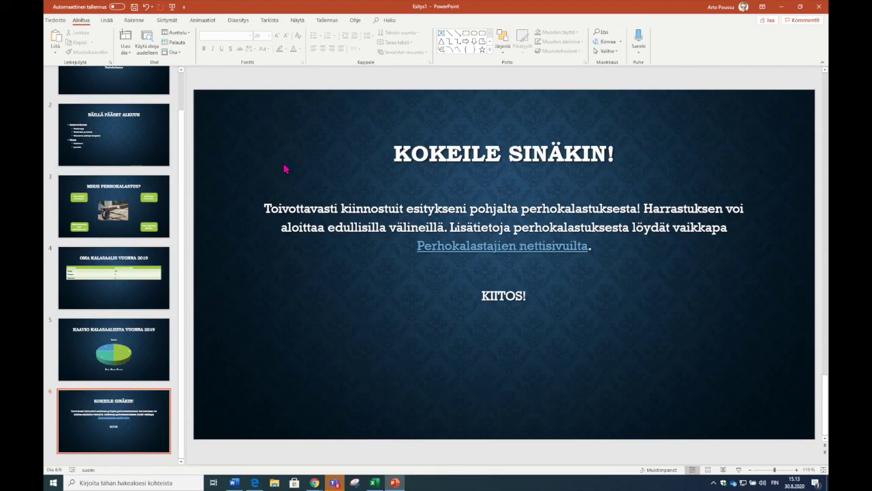
click(239, 22)
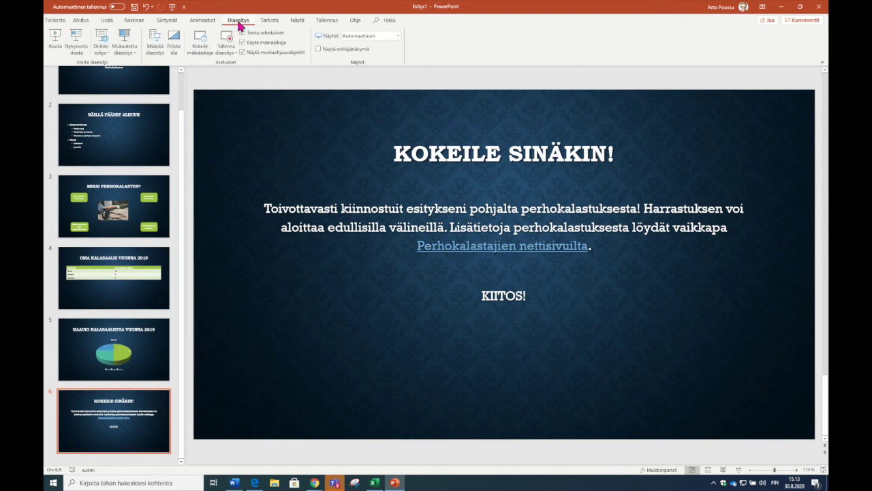
click(75, 42)
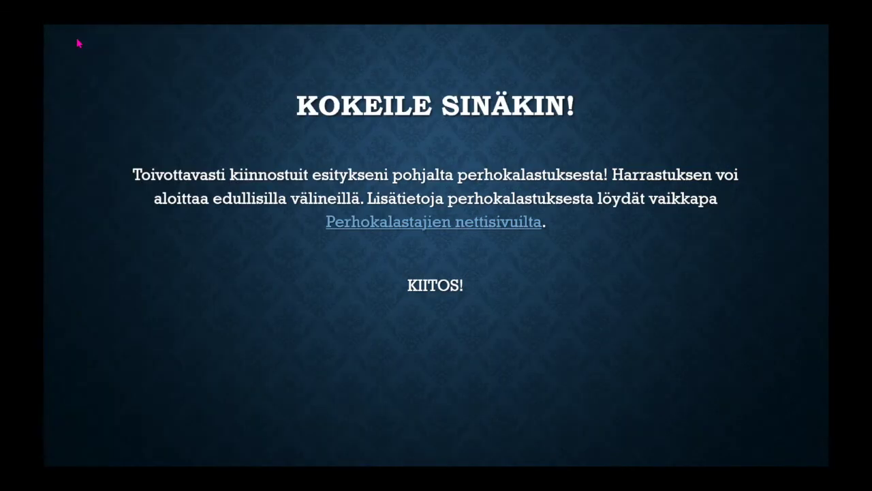
click(436, 225)
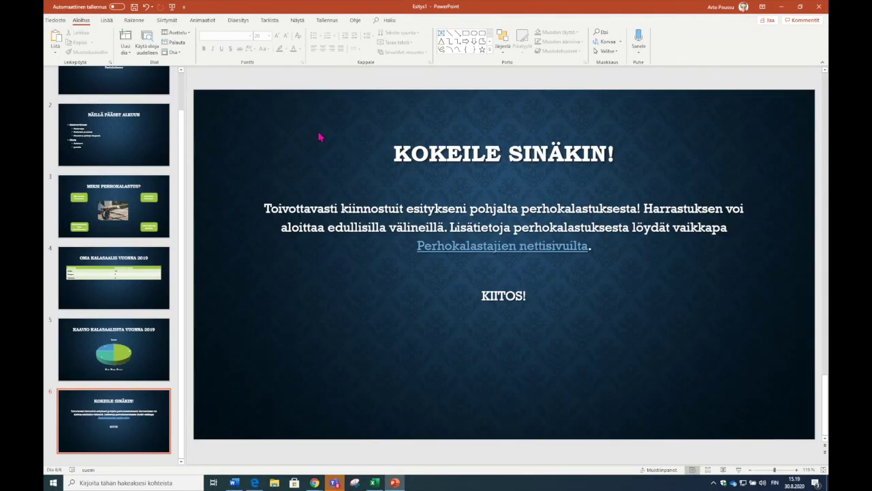
Step: Run the slide show from slide 1 through the table and pie-chart slides to closing slide 6
click(239, 22)
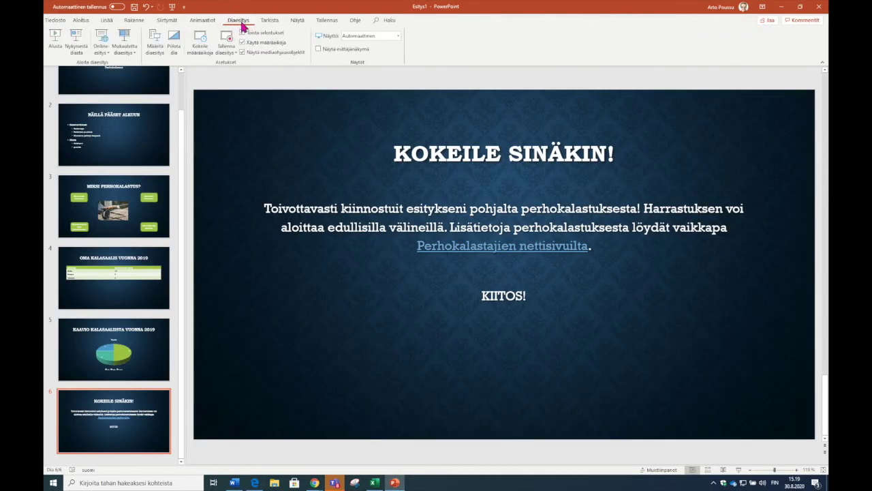
click(57, 42)
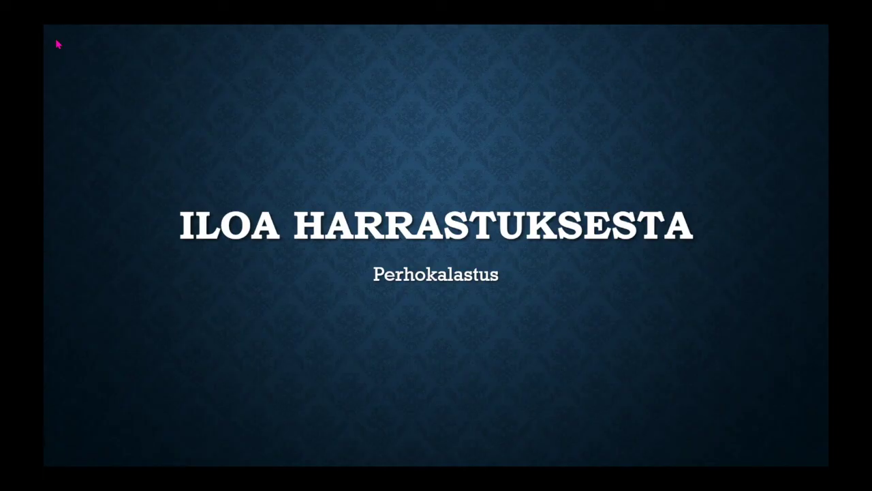
click(58, 44)
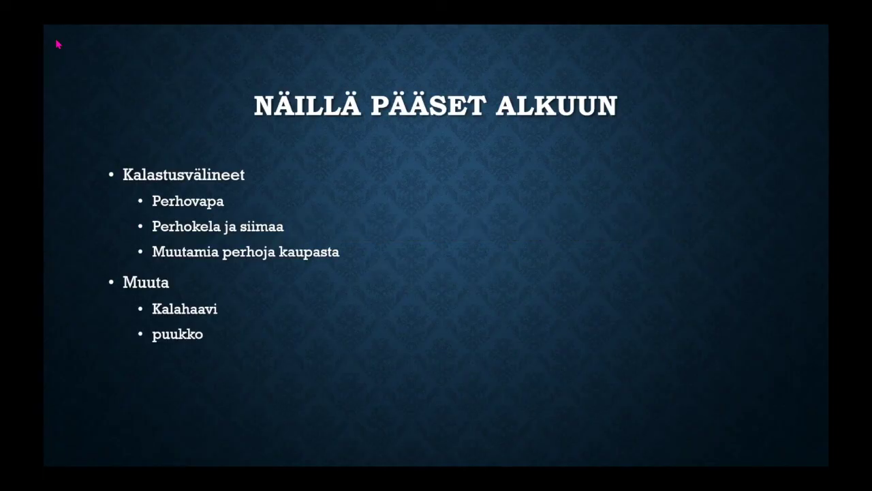
click(58, 45)
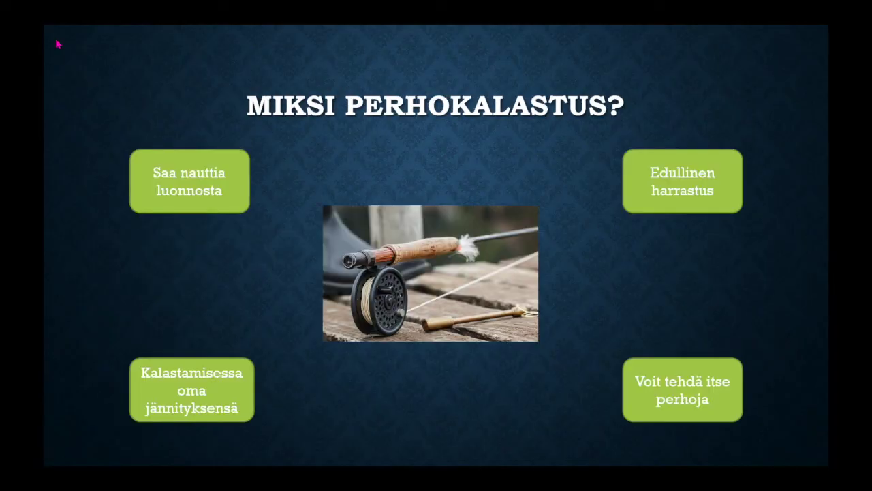
click(57, 44)
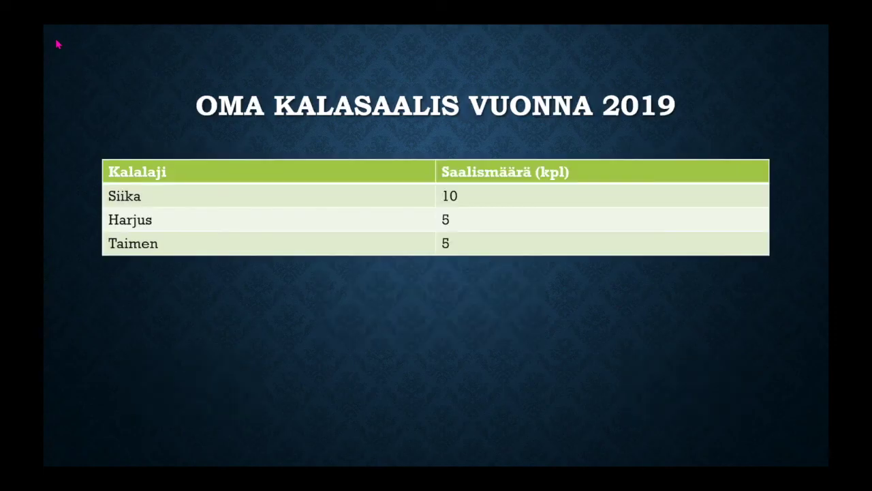
click(58, 44)
key(Left)
key(Left)
key(Left)
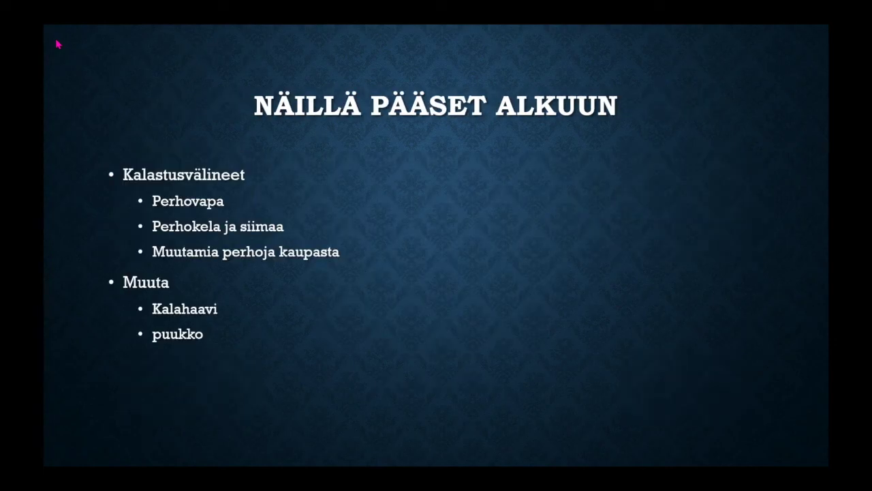
key(Right)
key(Right)
key(Right)
key(Right)
key(Right)
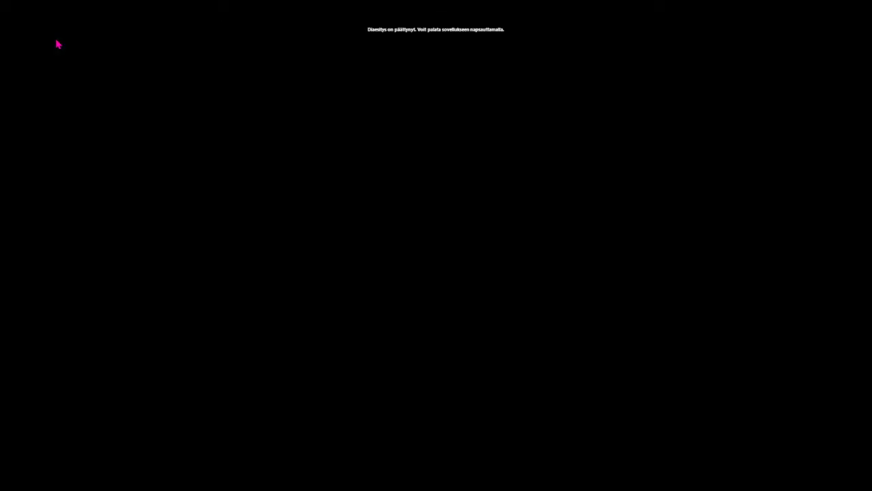
key(Left)
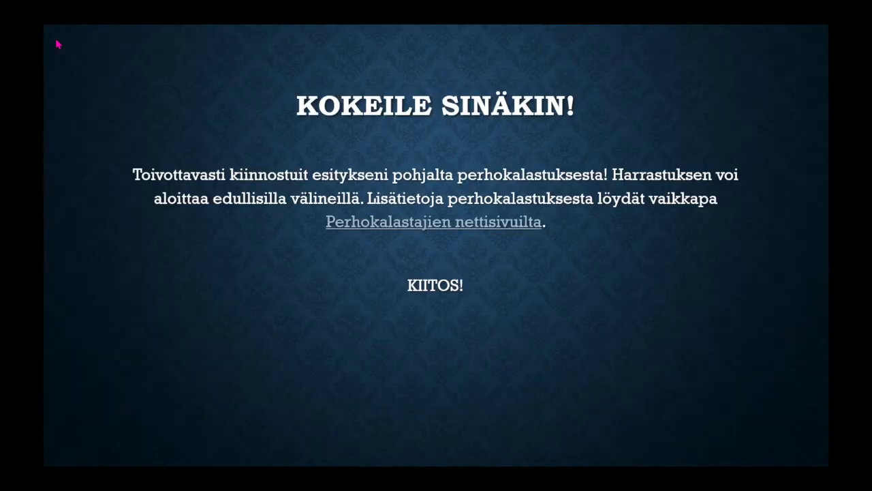